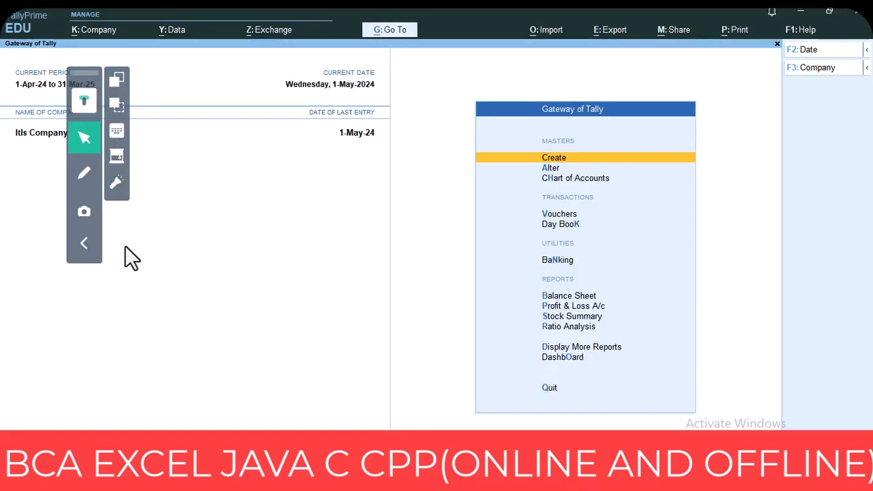
- Start a voucher entry, show the inactive voucher types and activate the Receipt Note type for this entry
click(83, 243)
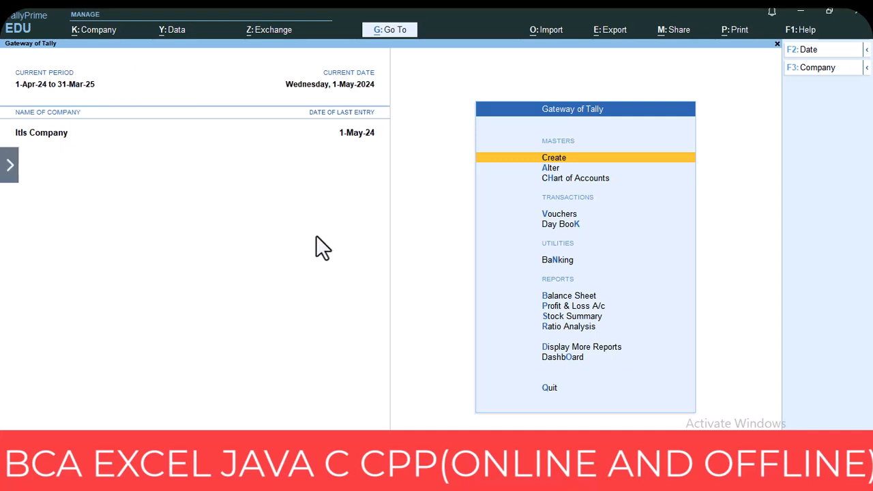
click(551, 216)
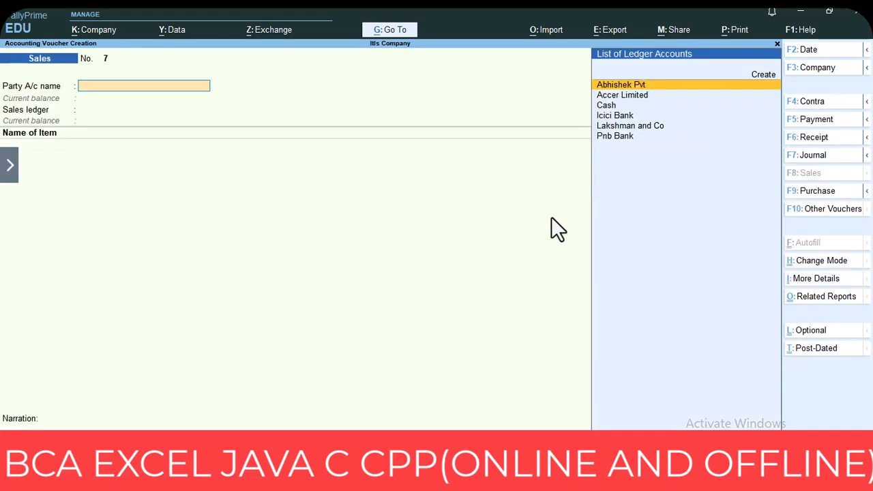
click(821, 212)
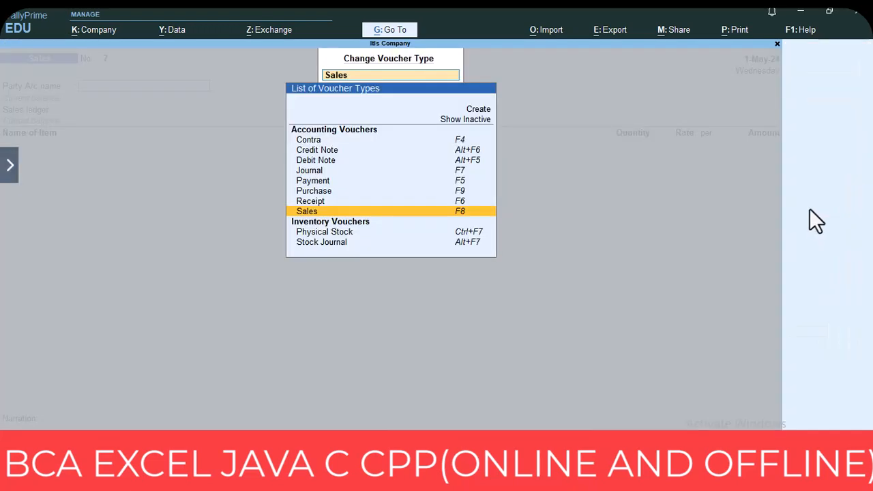
click(464, 121)
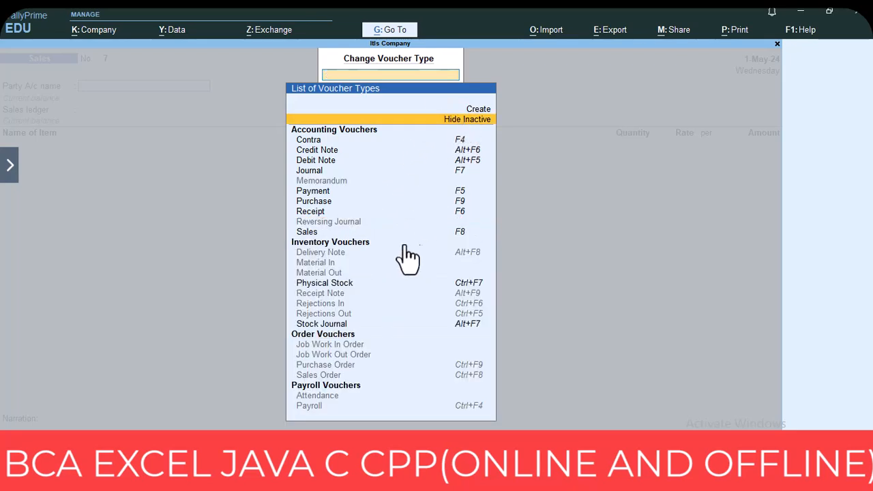
click(319, 295)
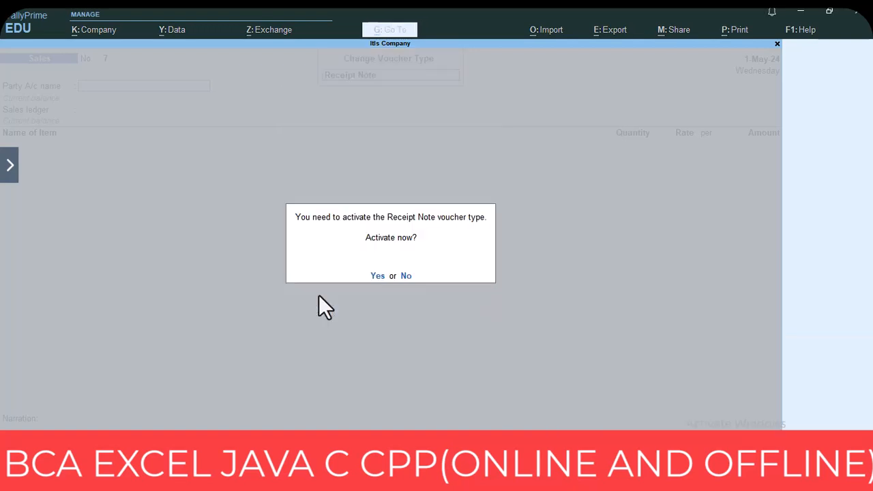
key(y)
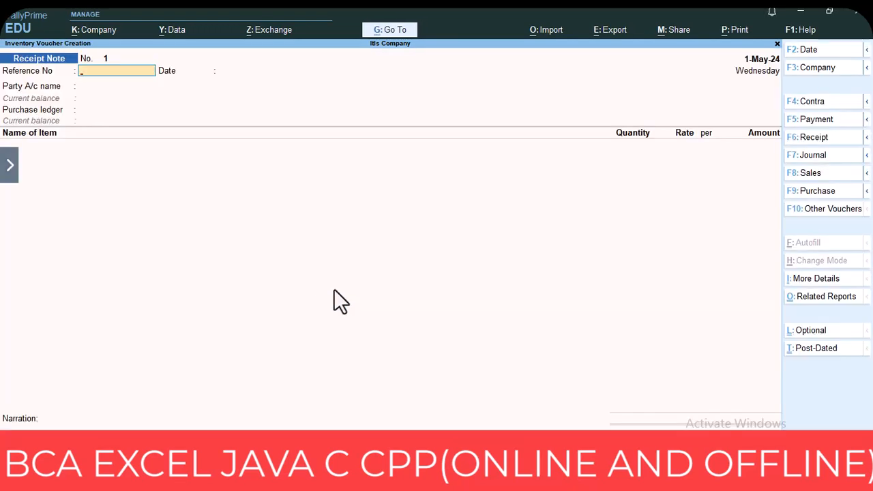
- Leave the receipt note's reference number and date blank and choose Cash as the party account
key(Return)
key(Return)
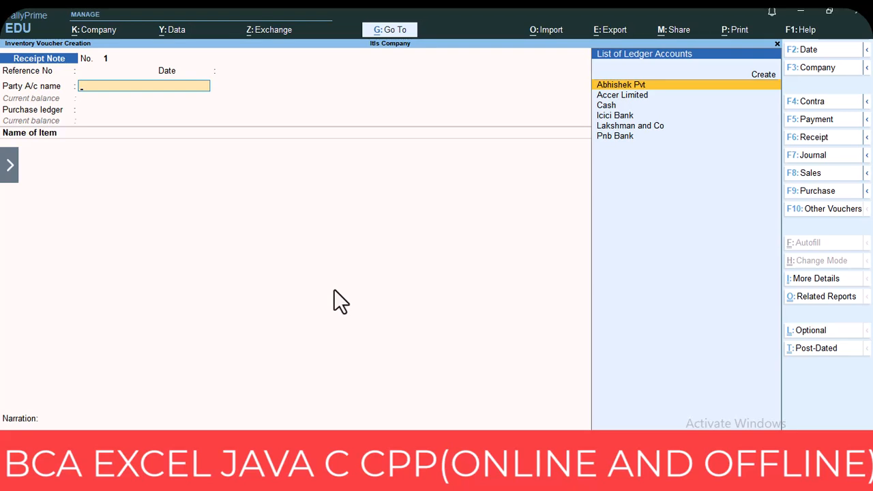
key(Down)
key(Down)
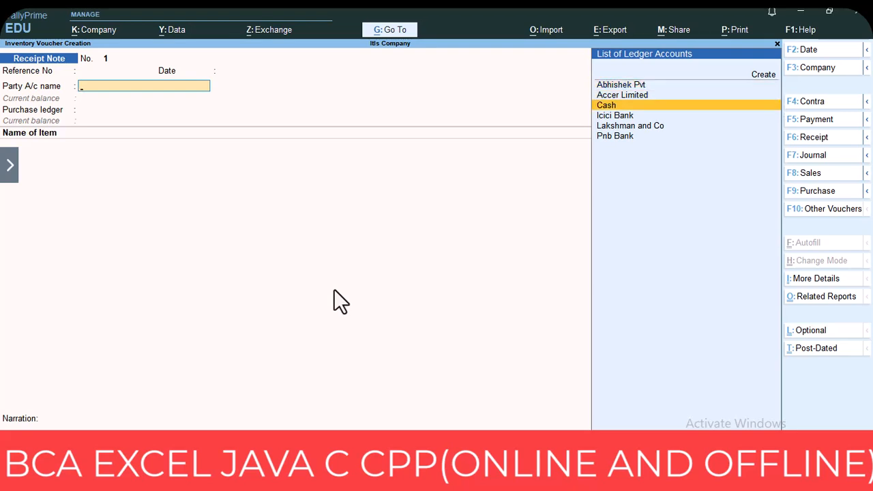
key(Return)
- Leave the order, receipt and party details blank and set the purchase ledger to Purchase
key(Return)
key(Return)
key(Return)
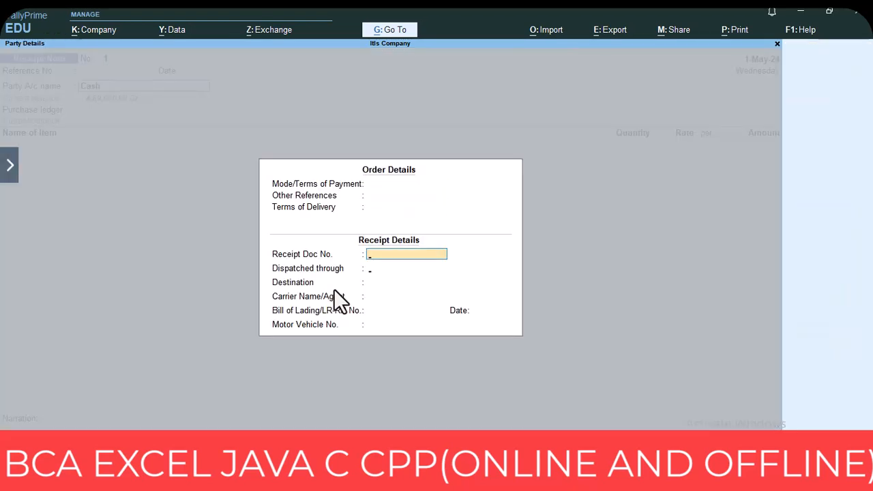
key(Return)
key(Return)
key(Return)
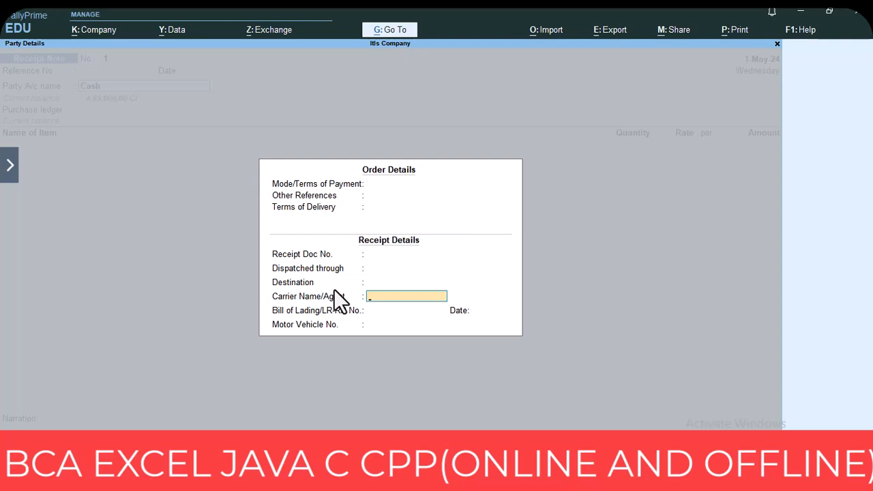
key(Return)
key(Return)
key(Return)
key(Return)
key(Return)
key(Return)
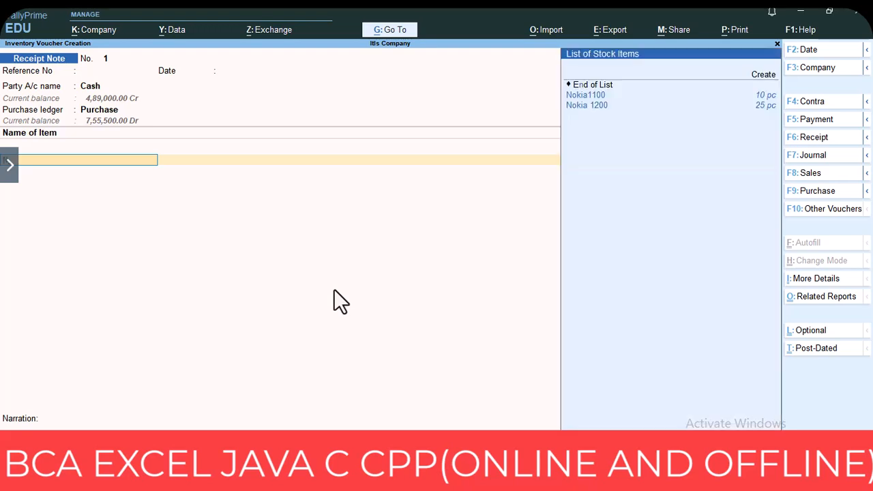
- Add the stock item Nokia 1200 to the receipt note with tracking number 1 and godown Dav
key(Down)
key(Down)
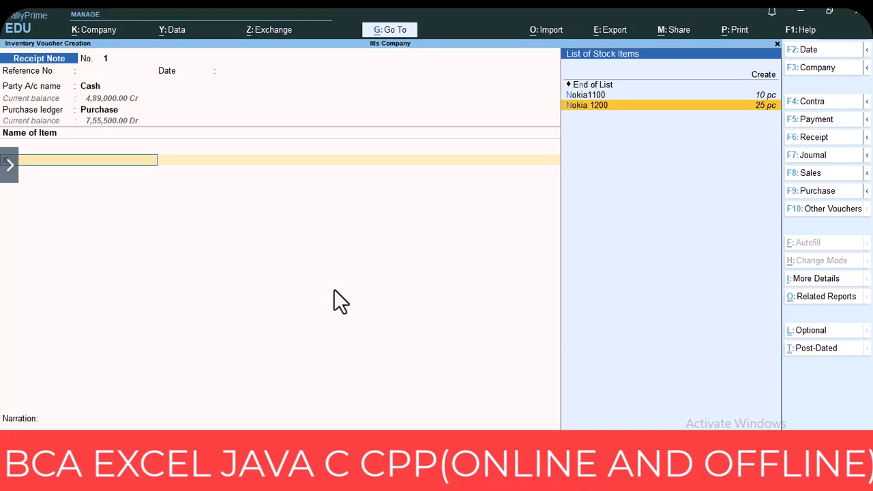
key(Return)
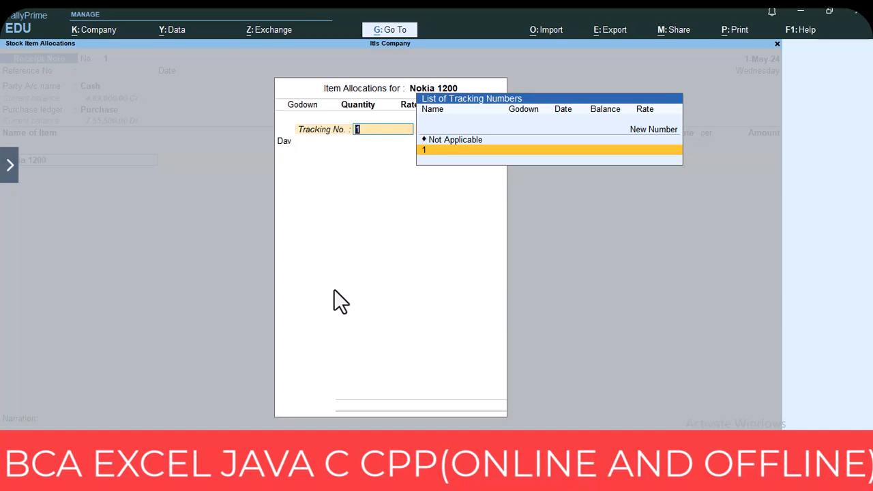
key(Return)
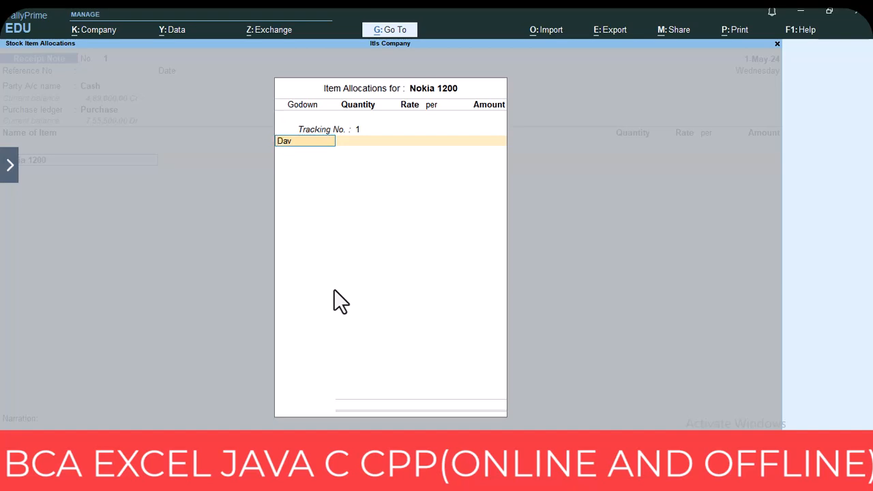
key(Return)
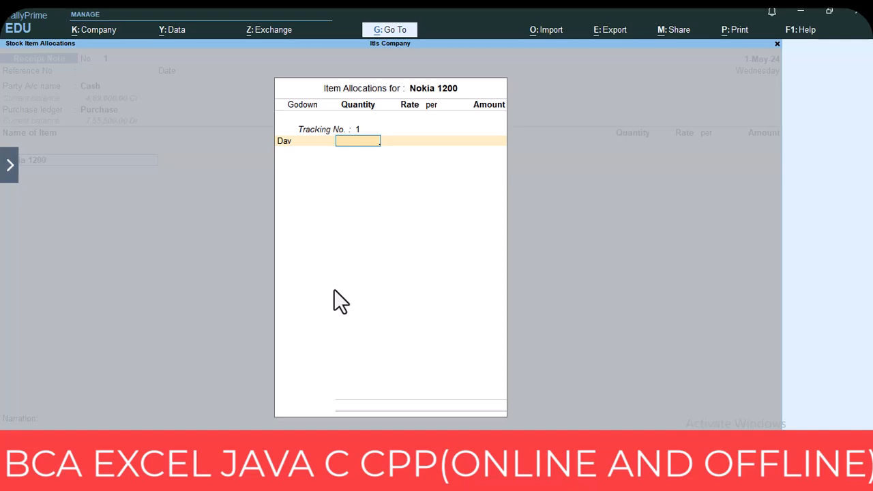
- Allocate 30 pc of Nokia 1200 at a rate of 1,800.00 per pc and finish the item allocations
text(30)
key(Return)
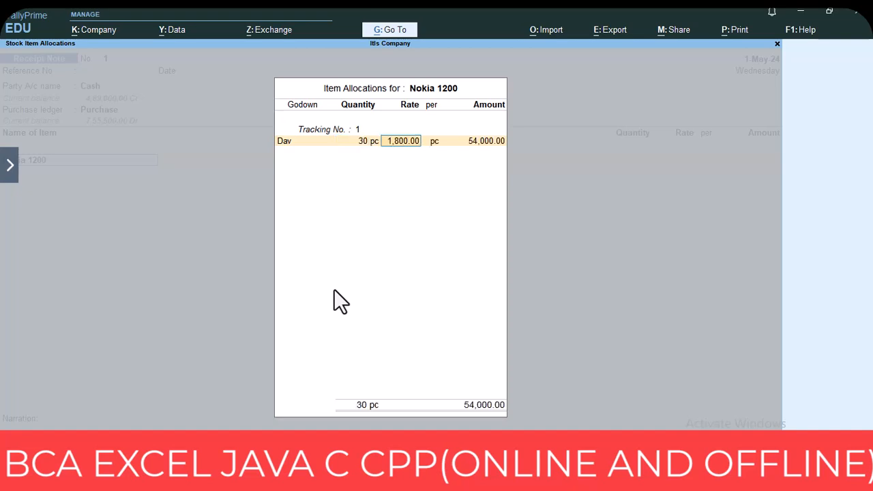
key(Return)
key(Return)
key(Return)
key(Return)
key(Return)
key(Return)
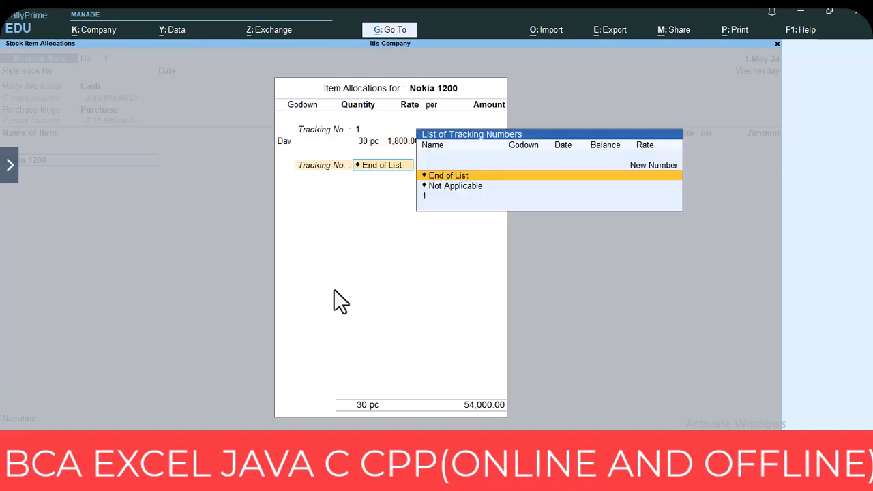
key(Return)
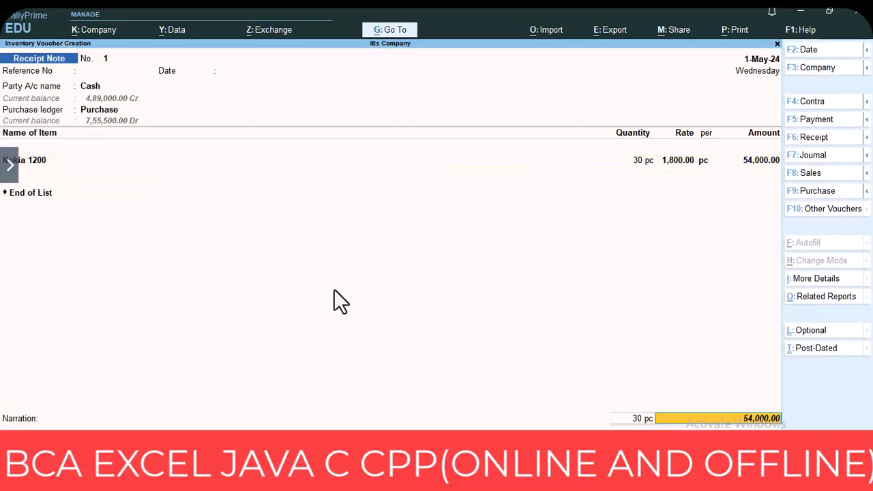
- Save the receipt note with an empty narration and return to the Gateway of Tally
key(Return)
key(Return)
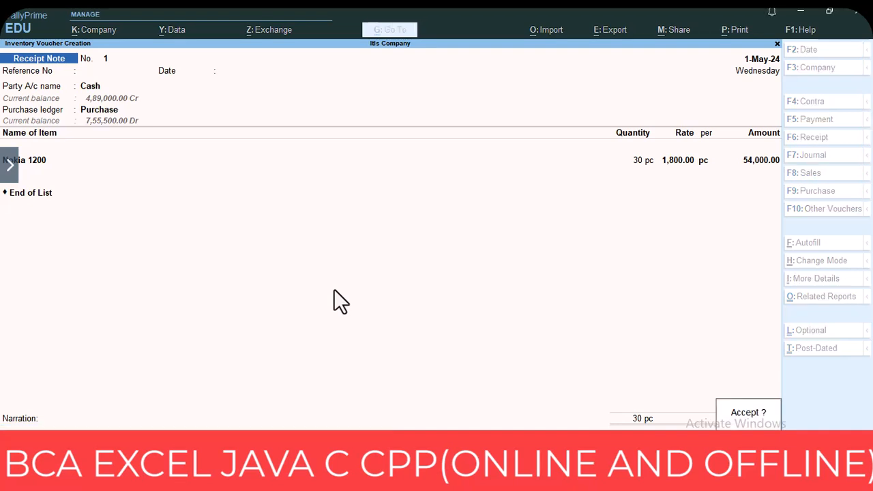
key(Return)
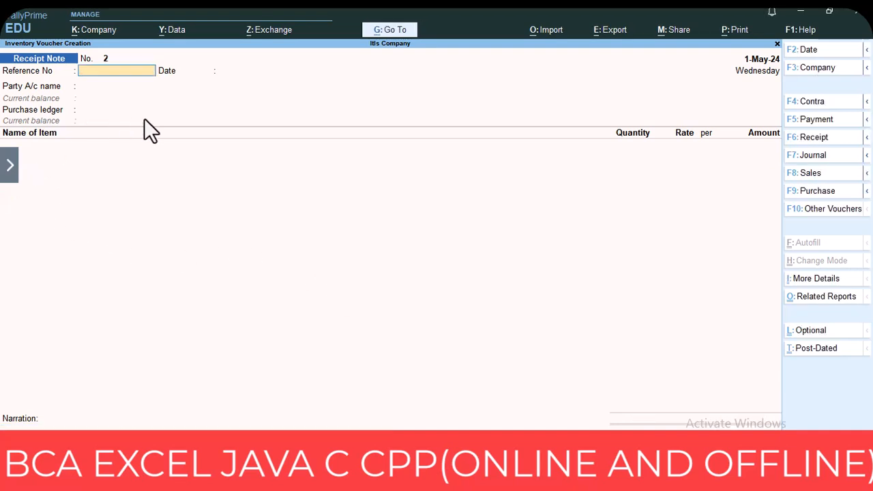
key(Escape)
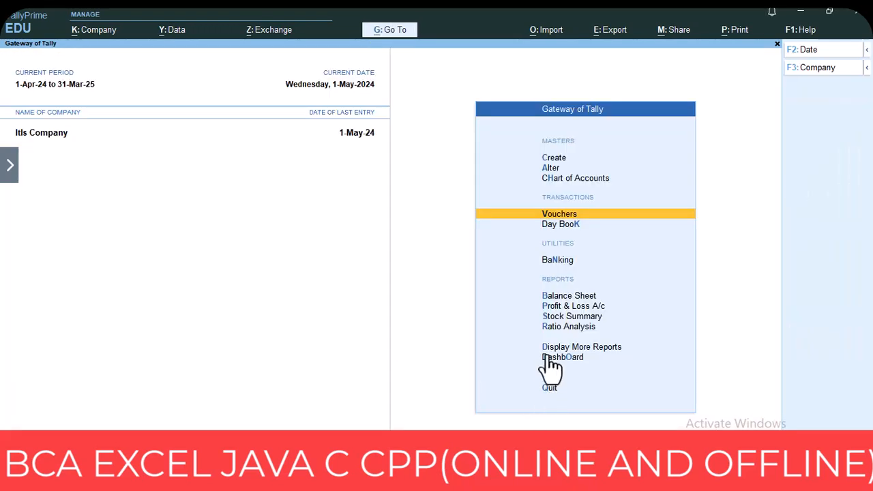
- Examine the Stock Summary for the Nokia group, drilling into Nokia 1200 down to its May vouchers
click(556, 320)
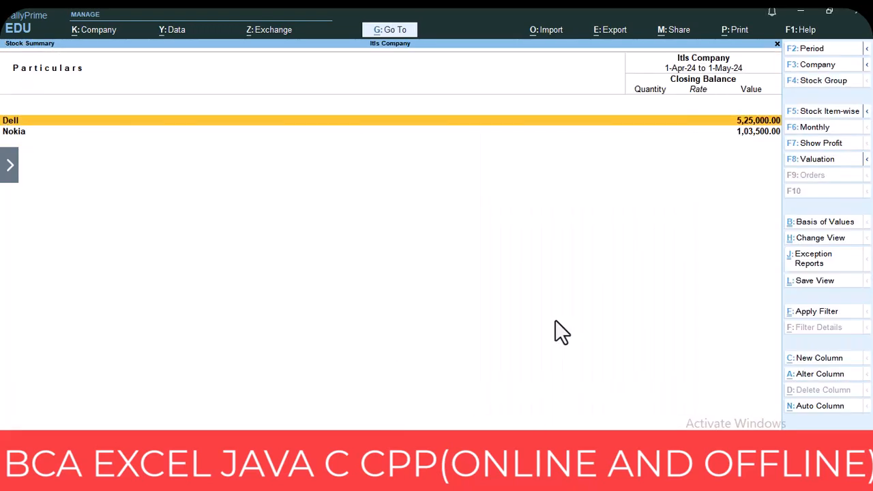
key(Down)
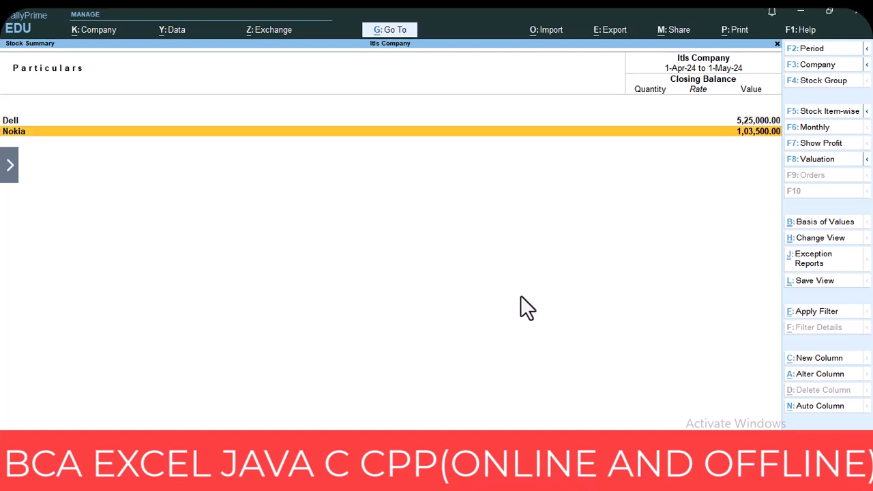
key(Return)
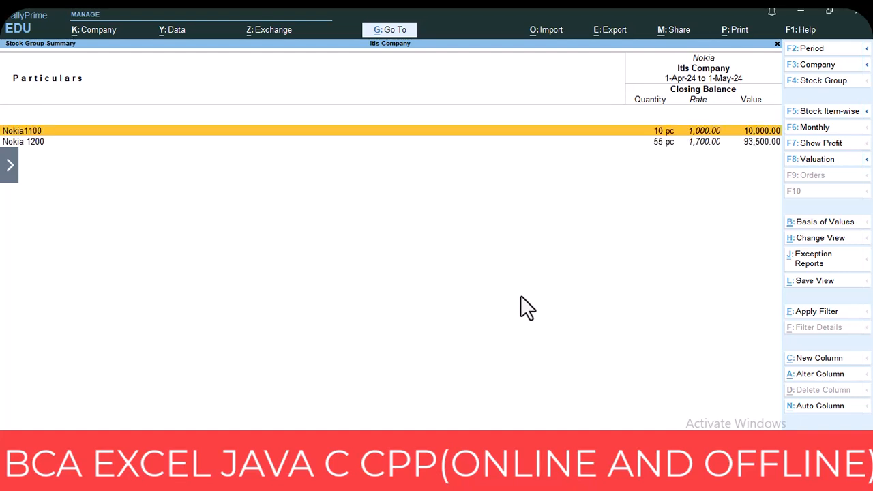
key(Down)
key(Return)
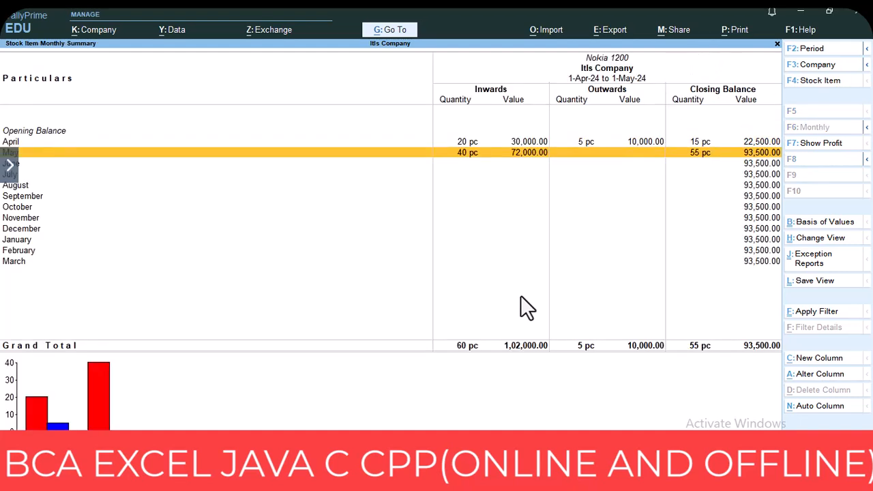
key(Return)
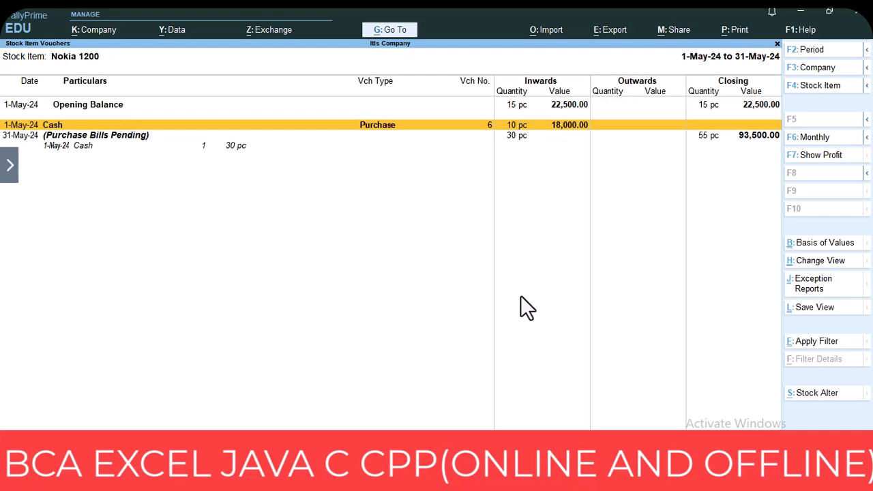
click(10, 166)
click(18, 171)
mouse_move(554, 137)
mouse_down()
mouse_move(547, 143)
mouse_move(575, 138)
mouse_move(556, 135)
mouse_up()
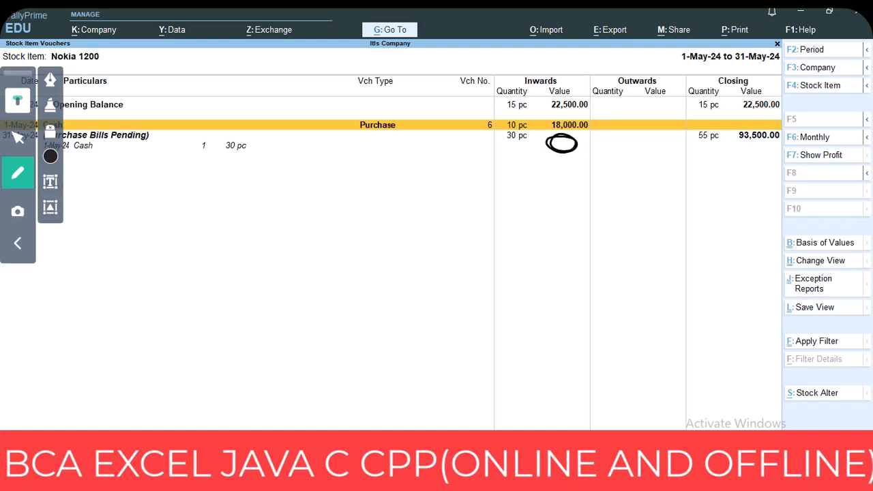
drag(573, 119, 570, 120)
drag(570, 152, 625, 159)
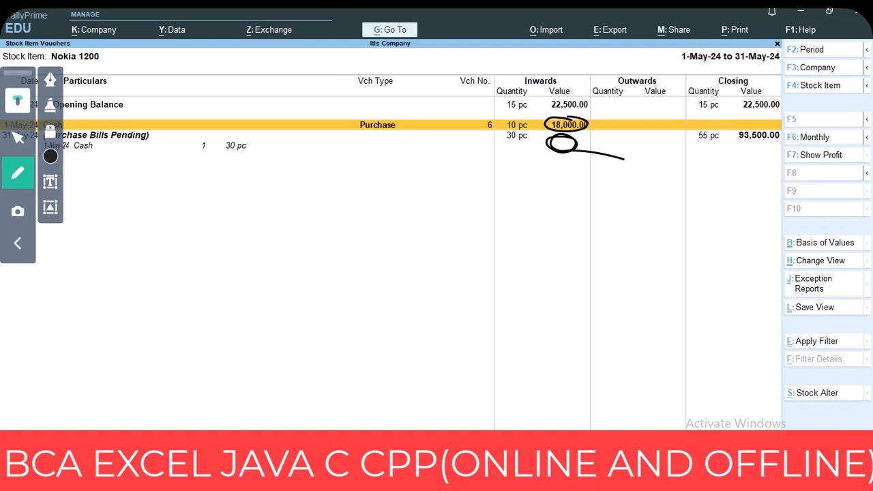
drag(503, 150, 546, 142)
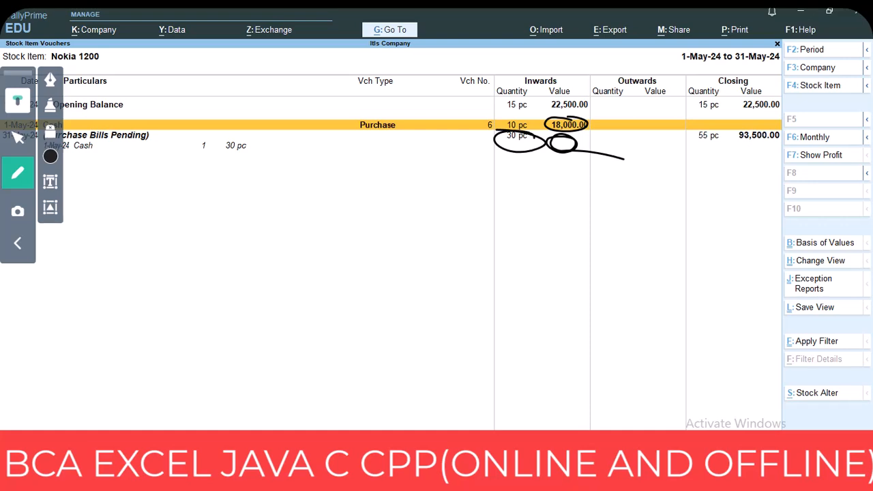
click(18, 137)
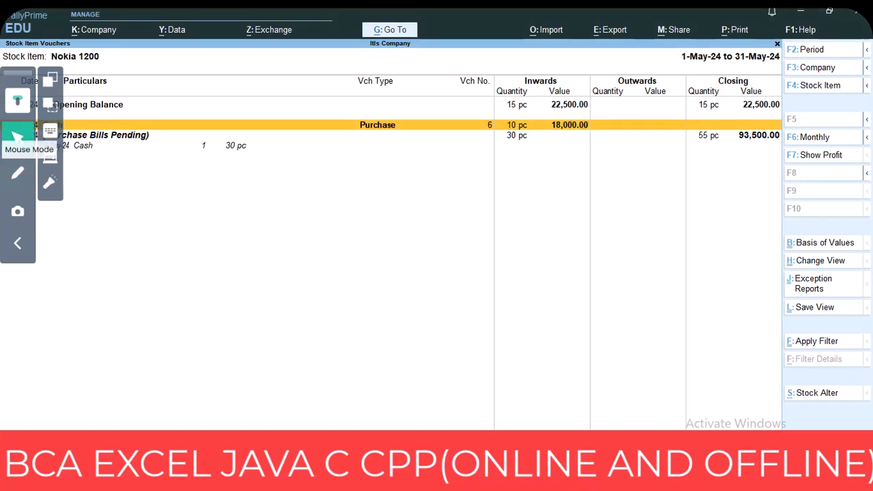
- Leave the stock reports and open the Purchase Bills Pending report from the Statements of Inventory
key(Escape)
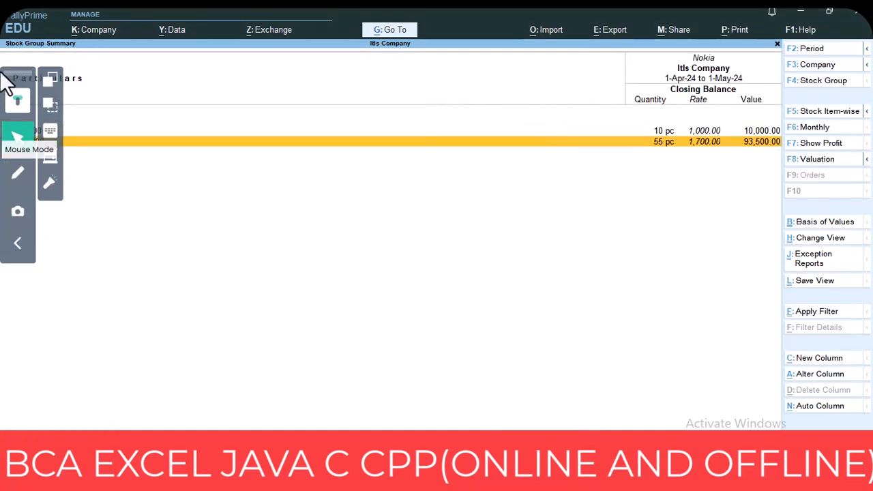
click(16, 245)
key(Escape)
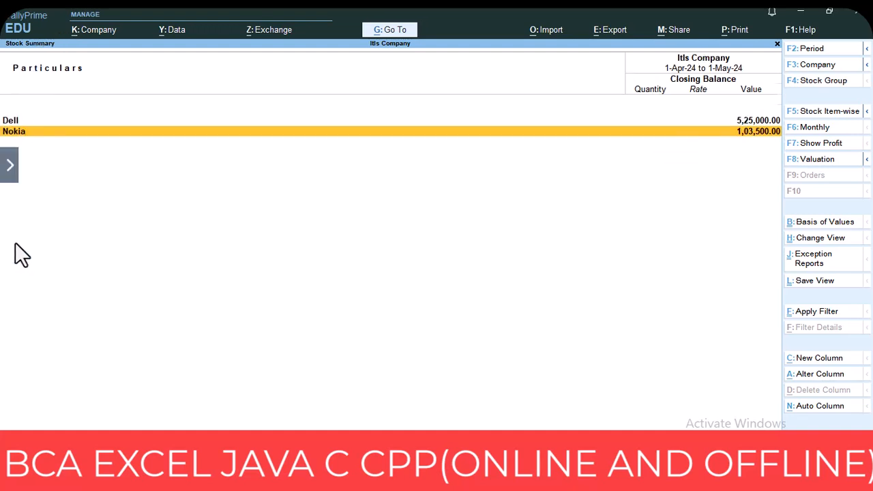
key(Escape)
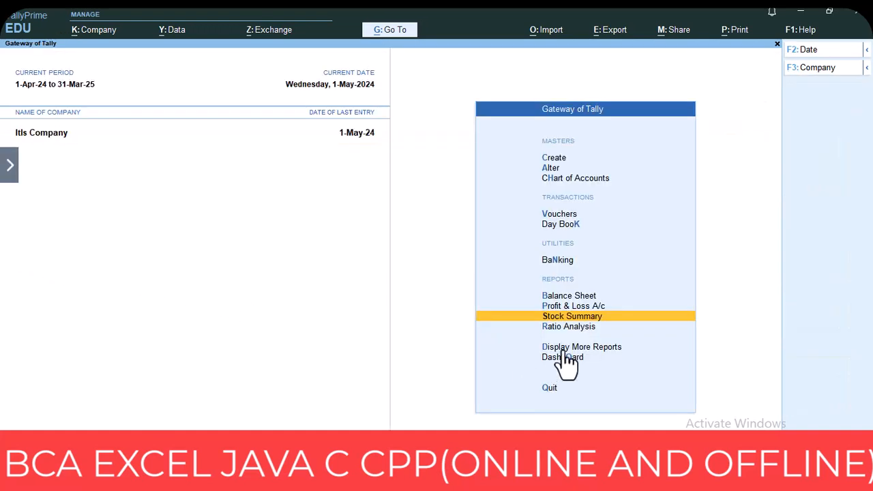
key(d)
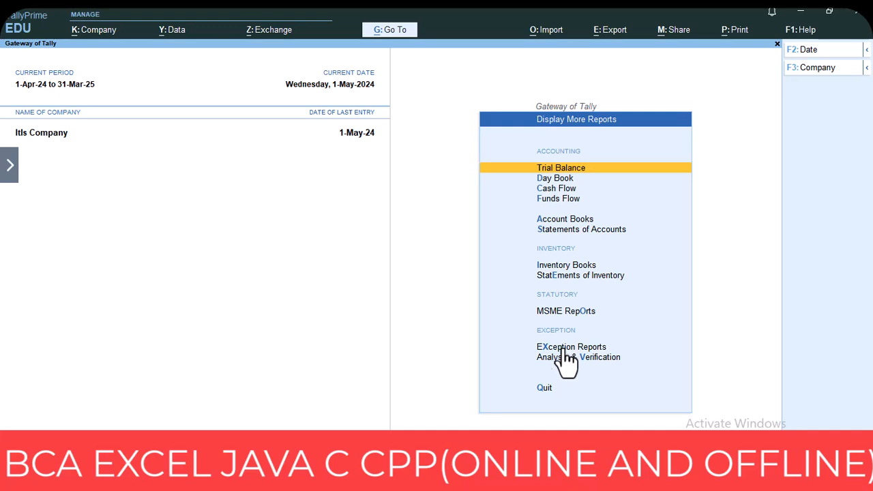
click(563, 282)
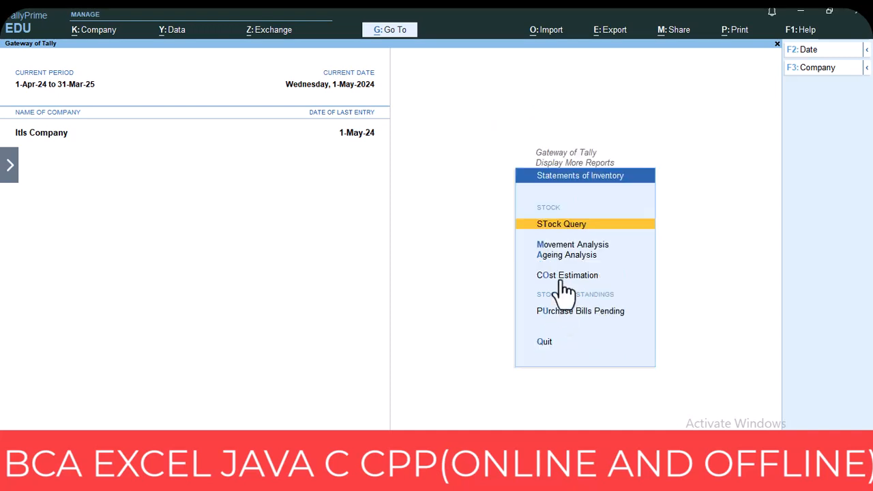
click(560, 326)
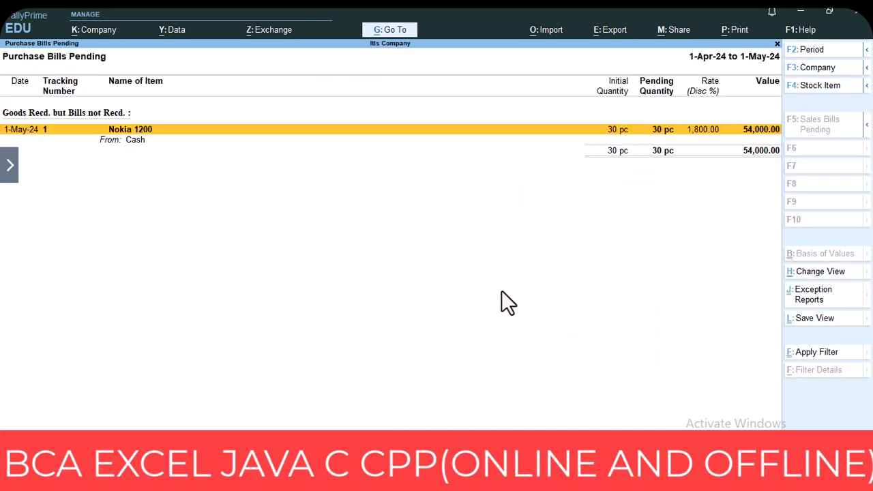
- Underline the heading "Goods Recd. but Bills not Recd." with the on-screen drawing pen
click(10, 165)
drag(16, 73, 17, 251)
click(17, 351)
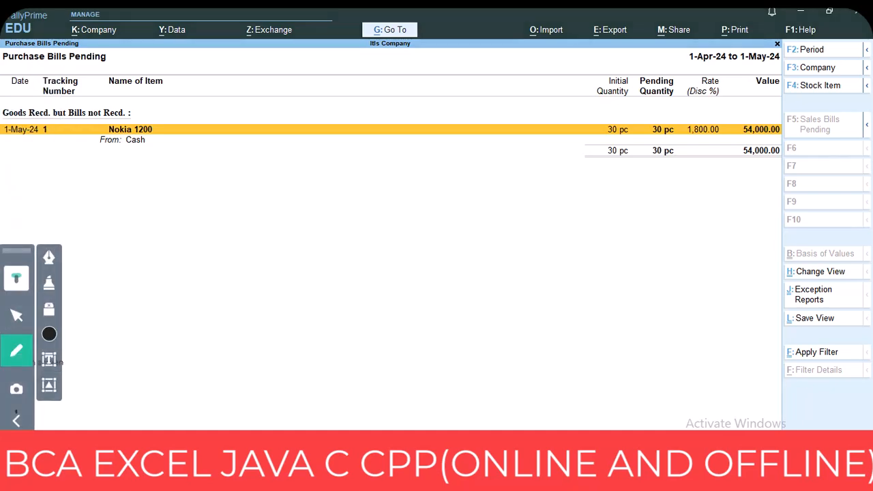
key(super+Tab)
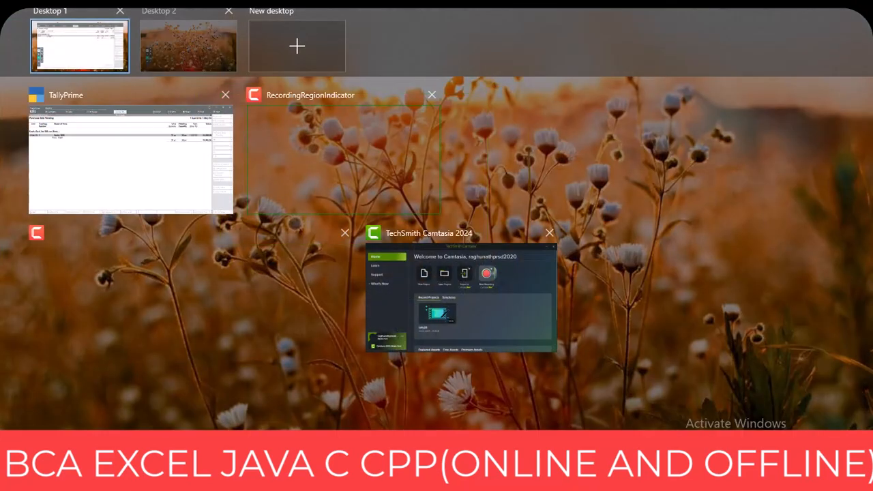
key(super+Tab)
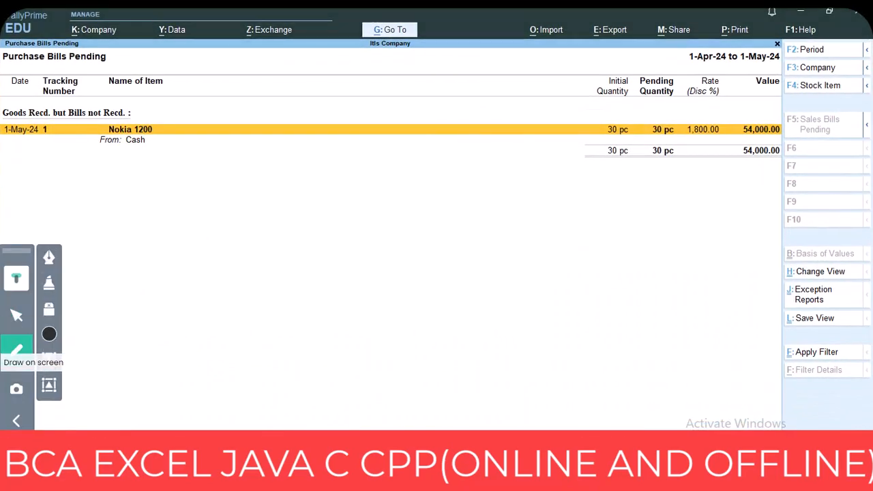
drag(54, 119, 1, 119)
drag(133, 121, 62, 122)
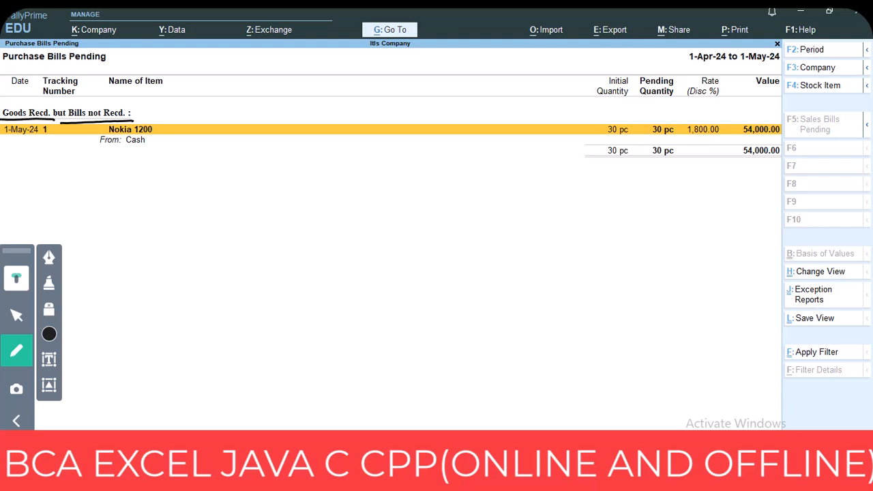
- Return to the Gateway of Tally and start a new Purchase voucher, clearing the pen marks from the screen
key(Escape)
key(Escape)
key(Escape)
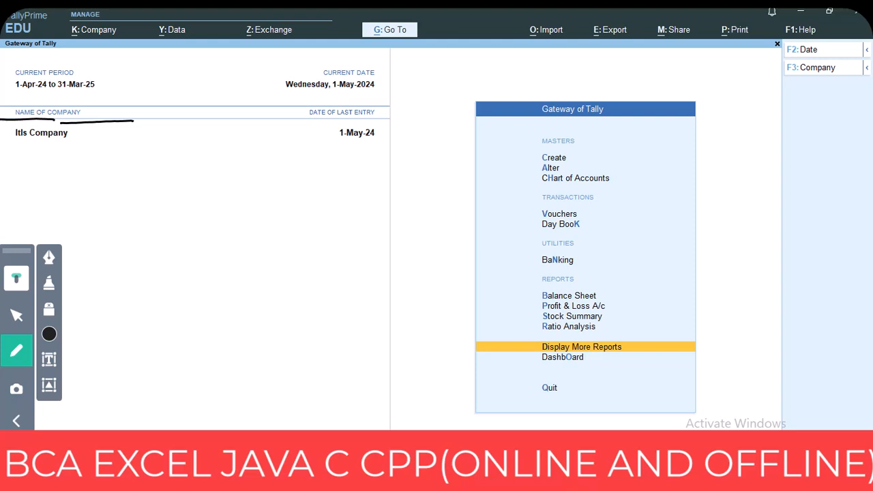
key(Escape)
key(n)
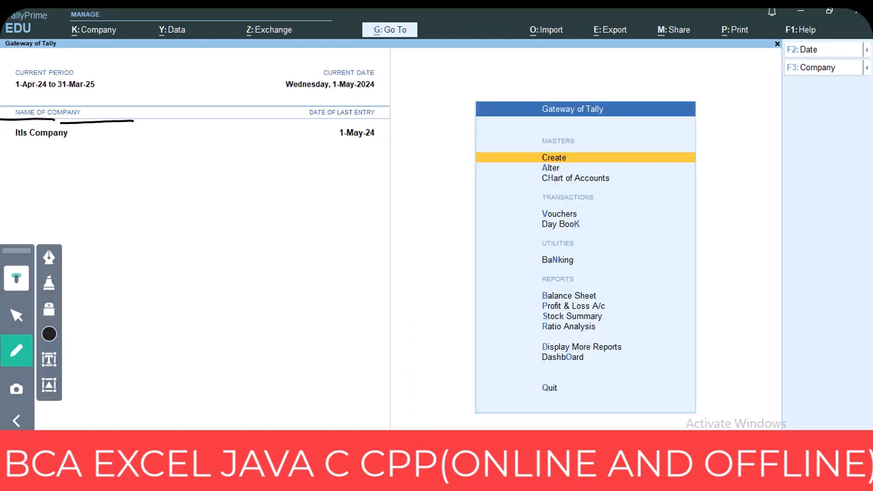
key(Down)
key(Down)
key(Down)
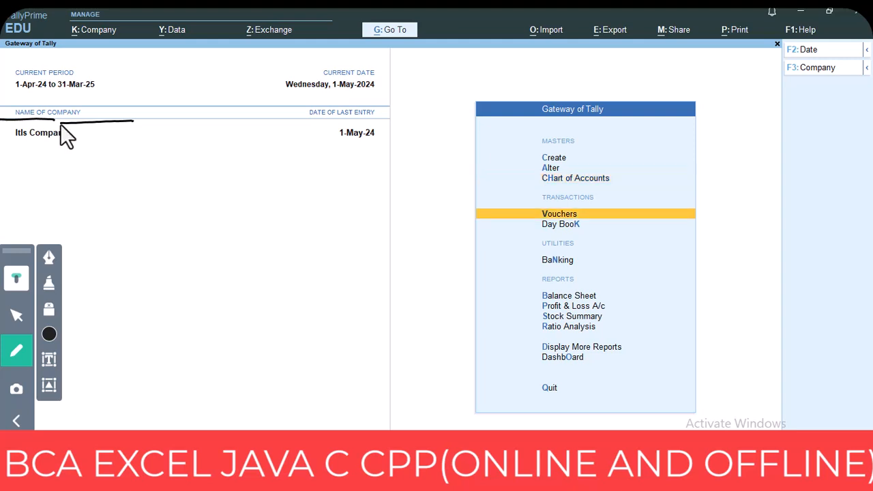
key(Return)
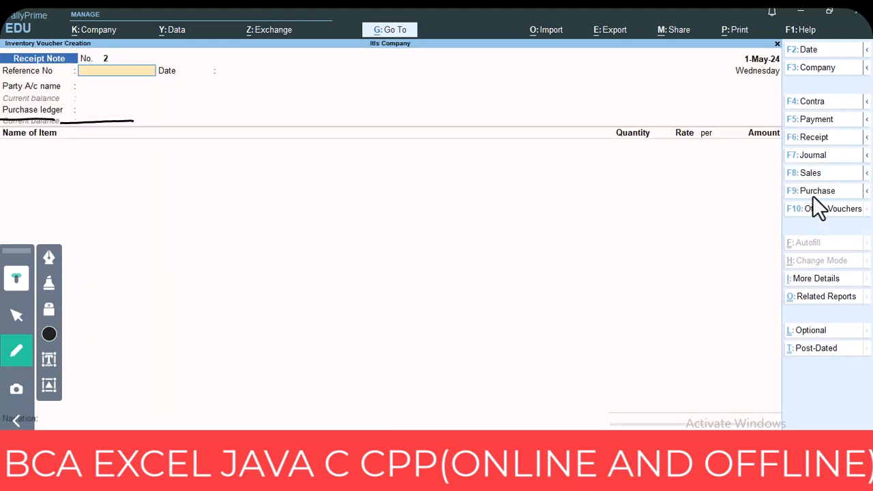
click(16, 315)
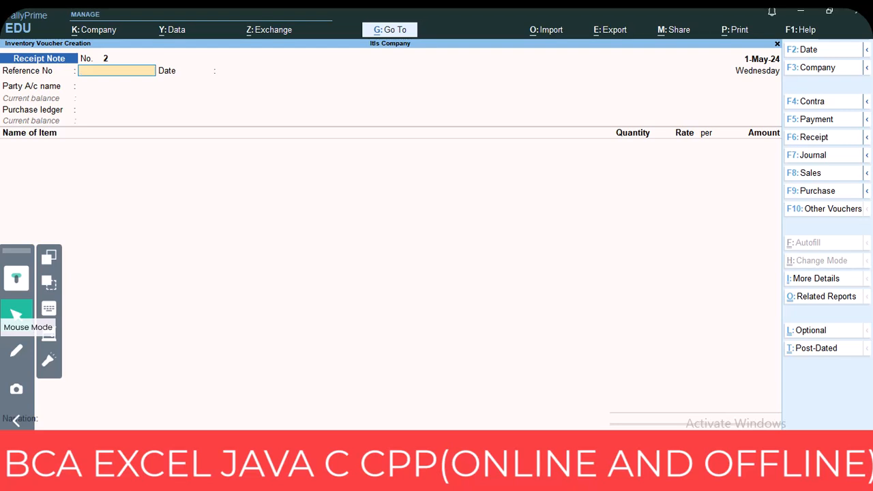
key(F9)
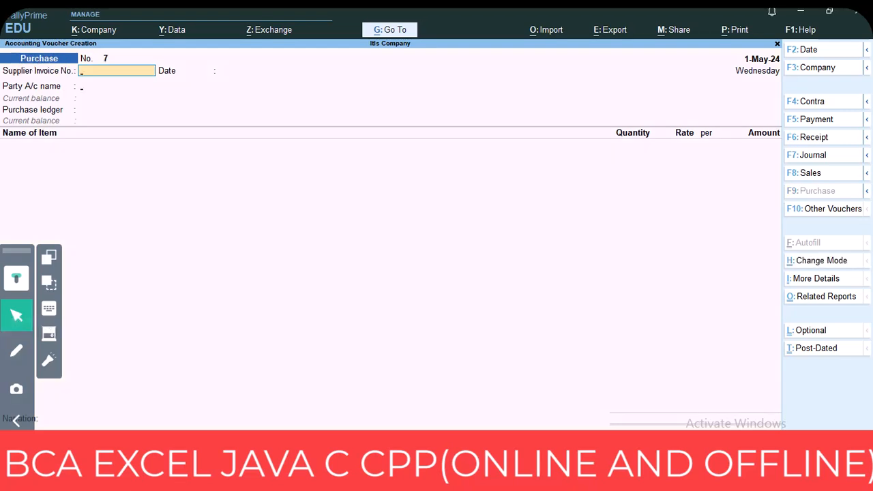
- Leave the supplier invoice number blank and select Cash as the party account of the purchase voucher
key(Return)
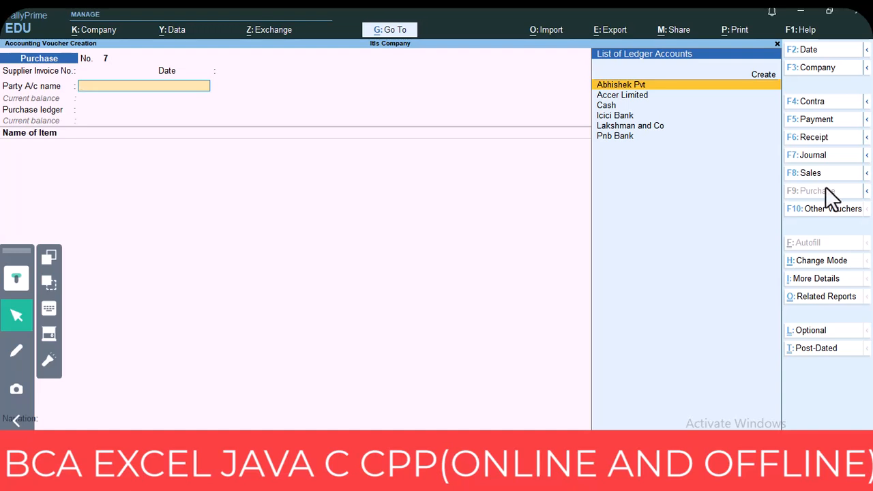
key(Down)
key(Down)
key(Return)
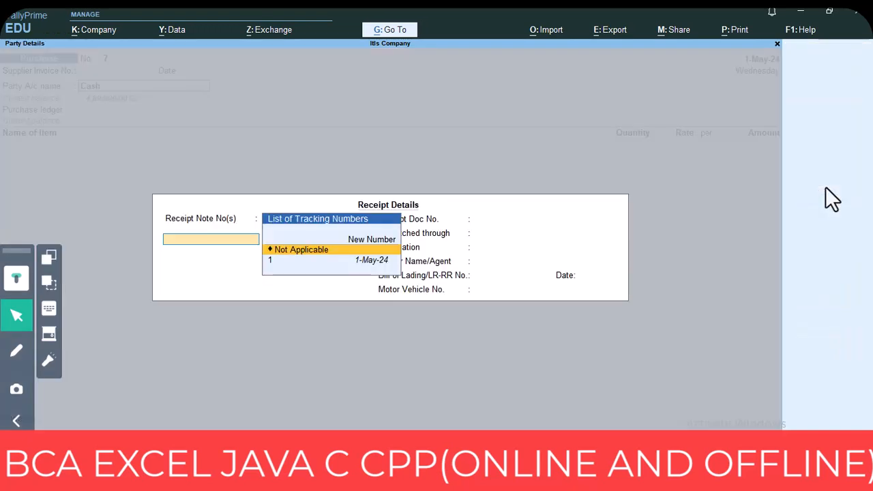
- Link the purchase to receipt note number 1 dated 1-May-24 and leave the remaining receipt details blank
key(Return)
key(BackSpace)
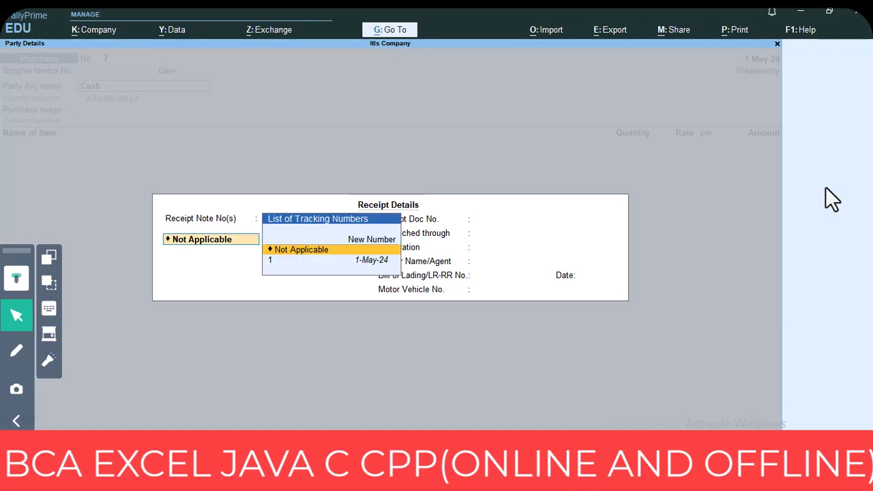
key(Down)
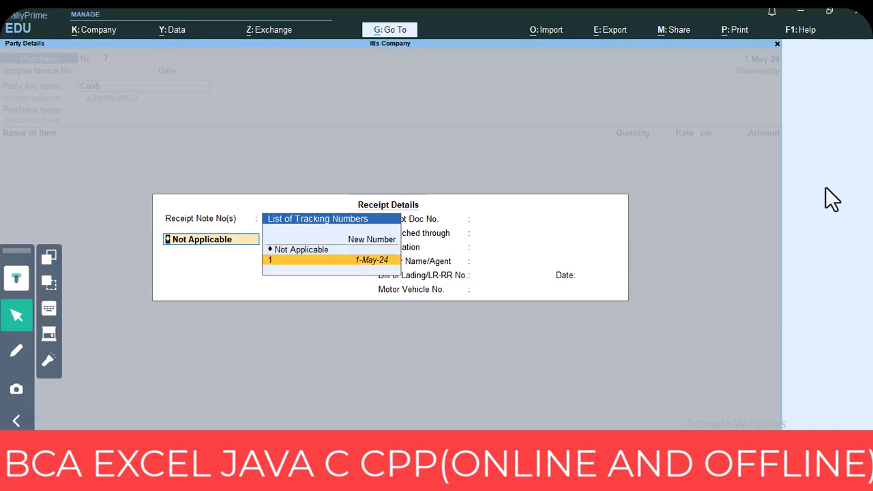
key(Return)
key(Return)
key(Return)
key(Return)
key(Return)
key(Return)
key(Return)
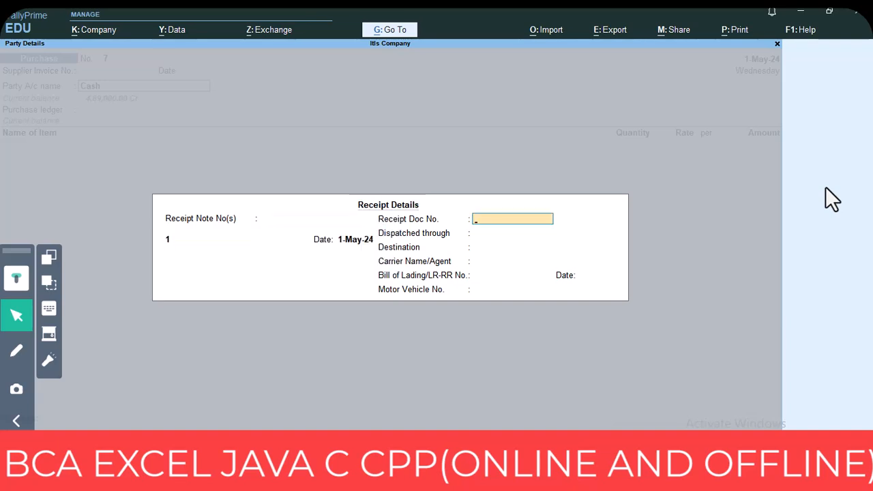
key(Return)
key(Return)
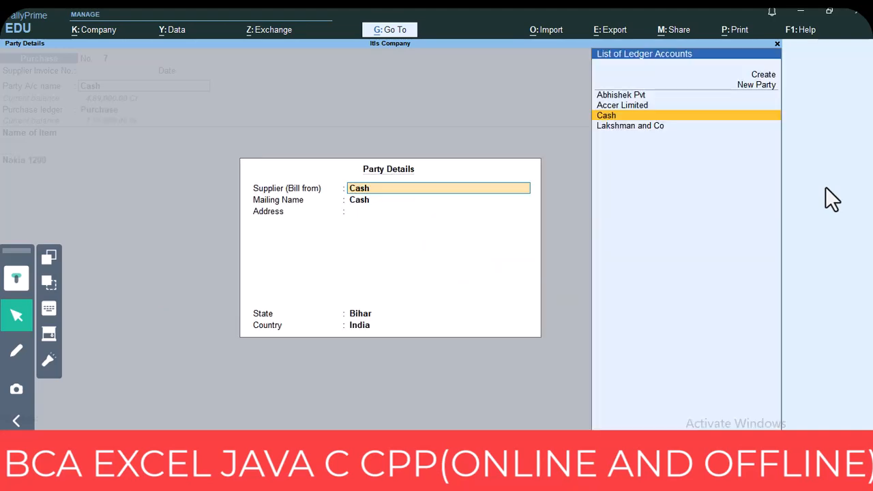
- Accept the Cash party details unchanged and keep Purchase as the purchase ledger
key(Return)
key(Return)
key(Return)
key(Return)
key(Return)
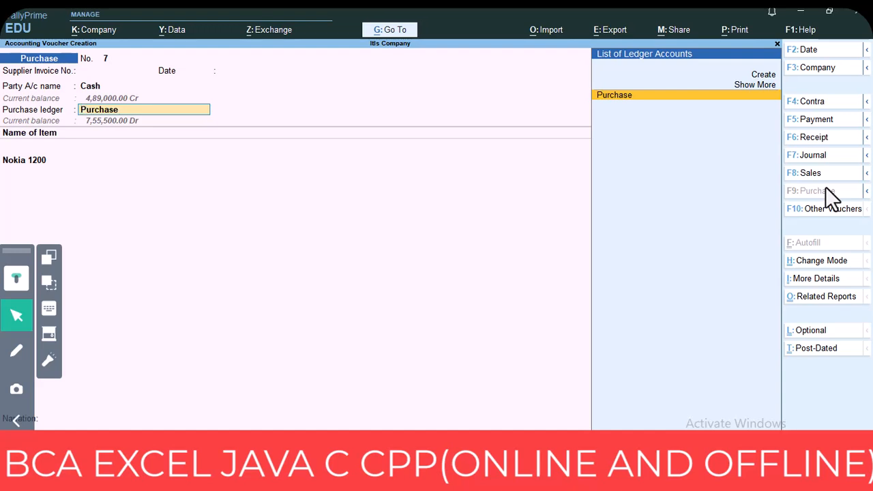
key(Return)
key(Return)
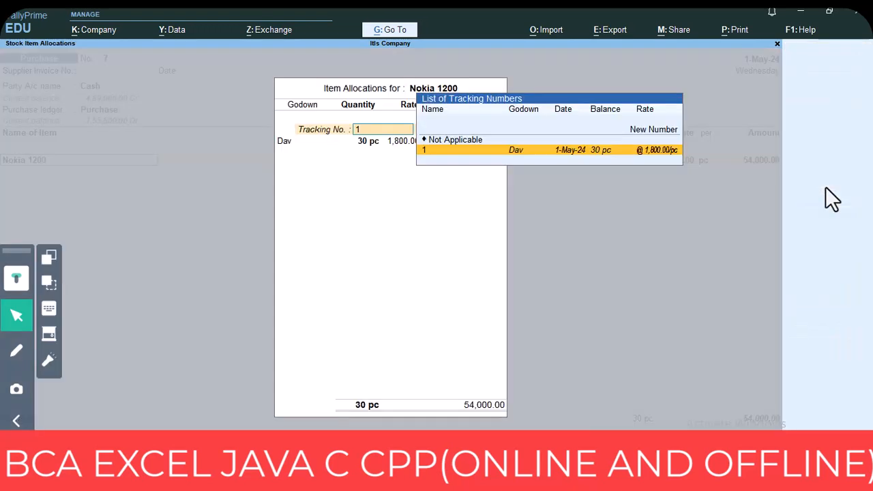
- Accept the Nokia 1200 allocation with tracking number 1, godown Dav and 30 pc at 1,800.00 per pc
key(Return)
key(Return)
key(Return)
key(Return)
key(Return)
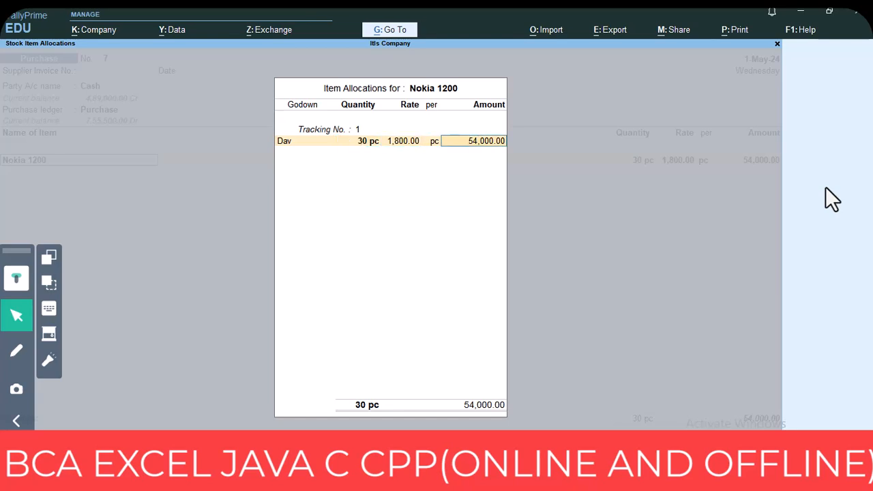
key(Return)
key(Return)
key(Return)
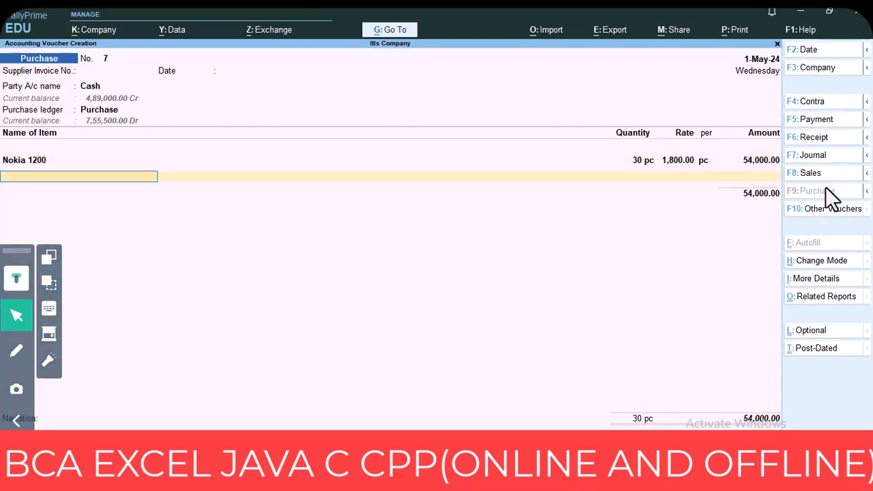
- End the item list, save the purchase voucher with an empty narration and return to the Gateway of Tally
key(Return)
key(Return)
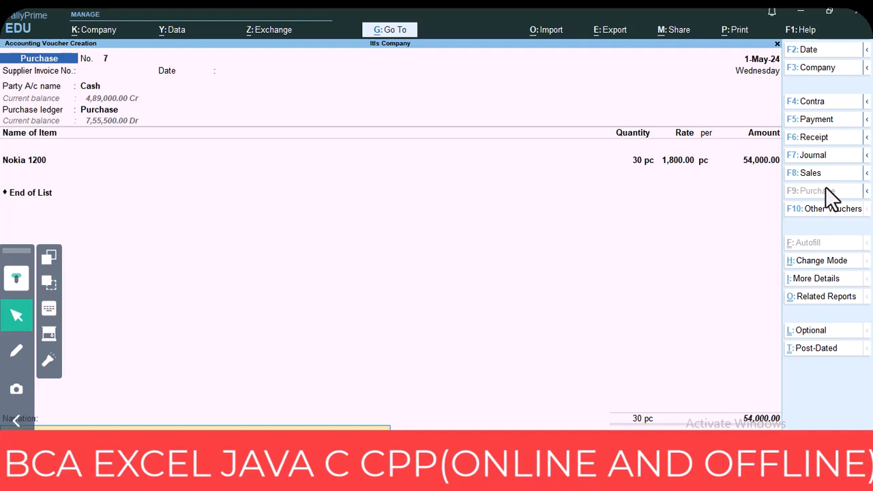
key(Return)
key(Return)
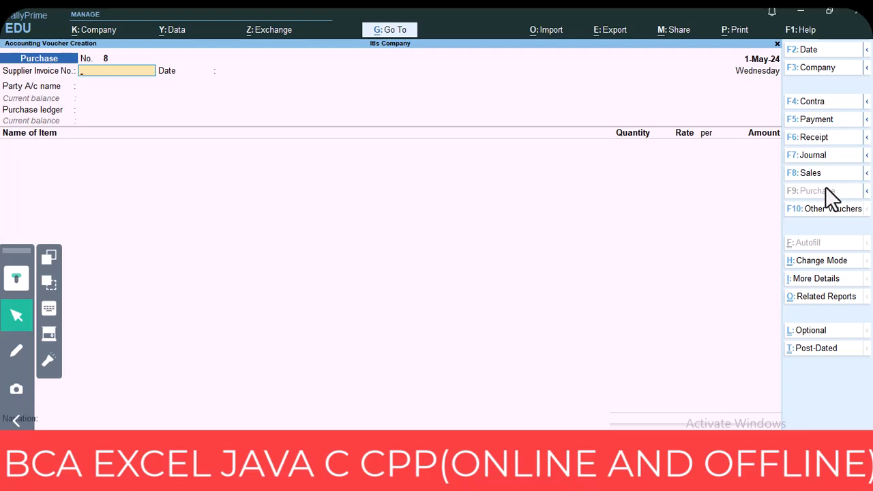
key(Escape)
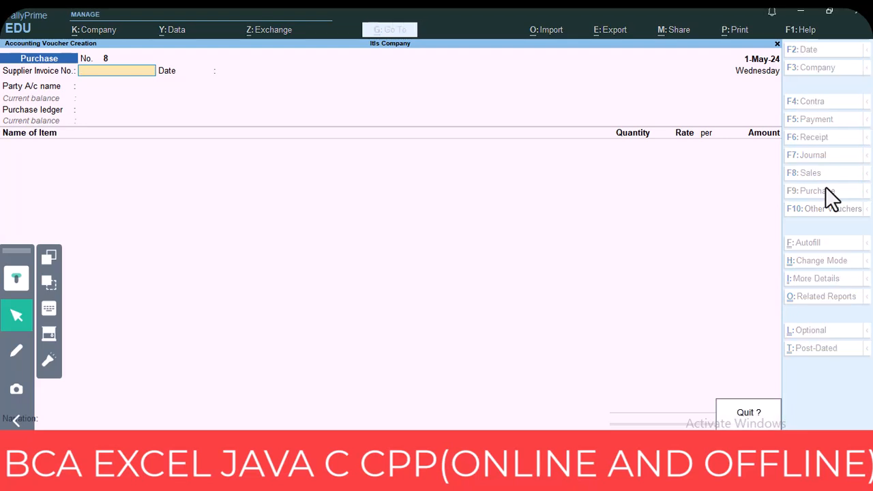
key(Return)
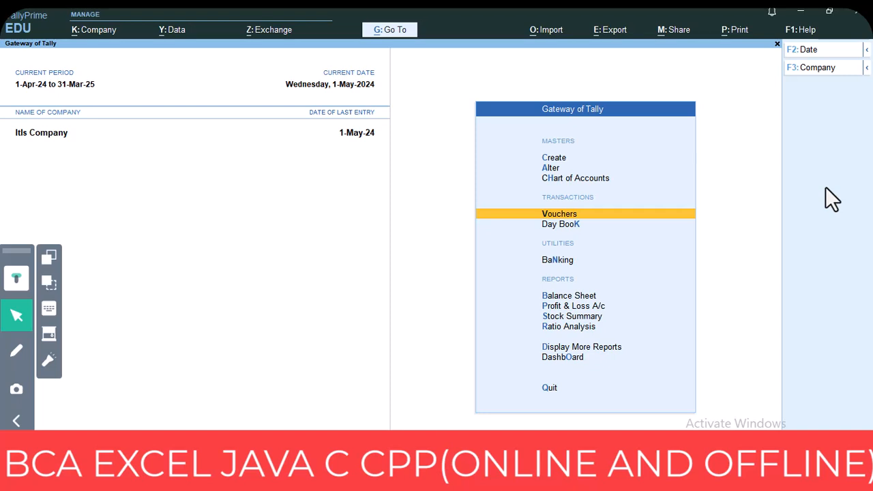
- Examine the Stock Summary for the Nokia group, opening the May vouchers of Nokia 1200 to check the purchase entries
key(Down)
key(Down)
key(Down)
key(Down)
key(Down)
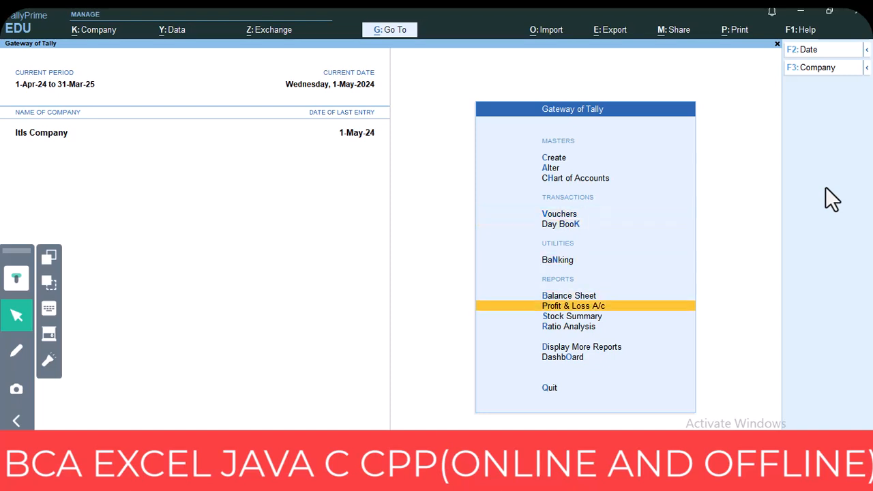
key(Return)
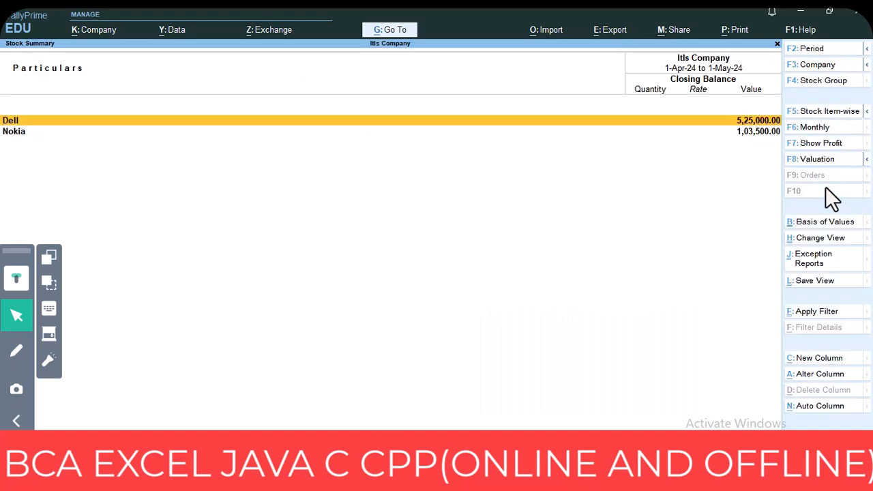
key(Down)
key(Return)
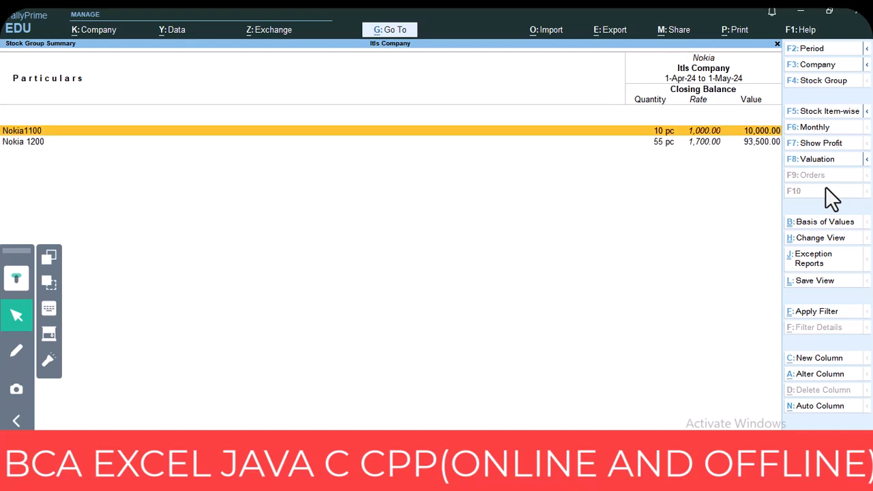
key(Down)
key(Return)
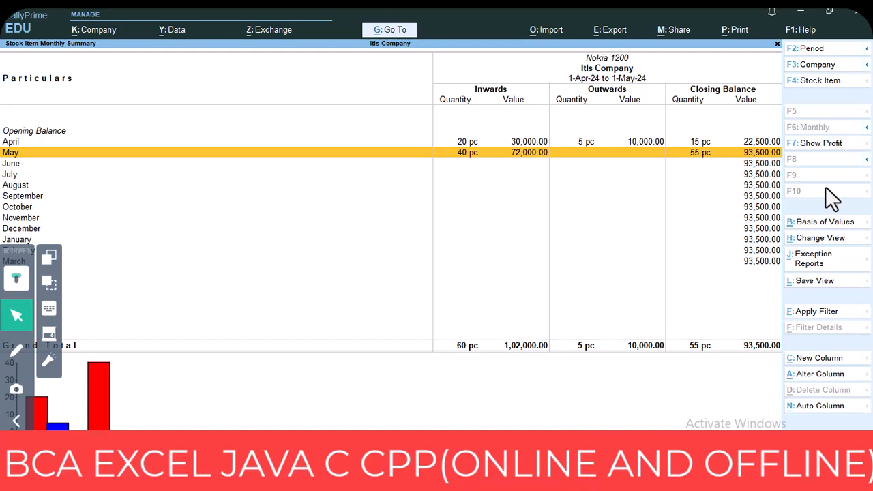
key(Return)
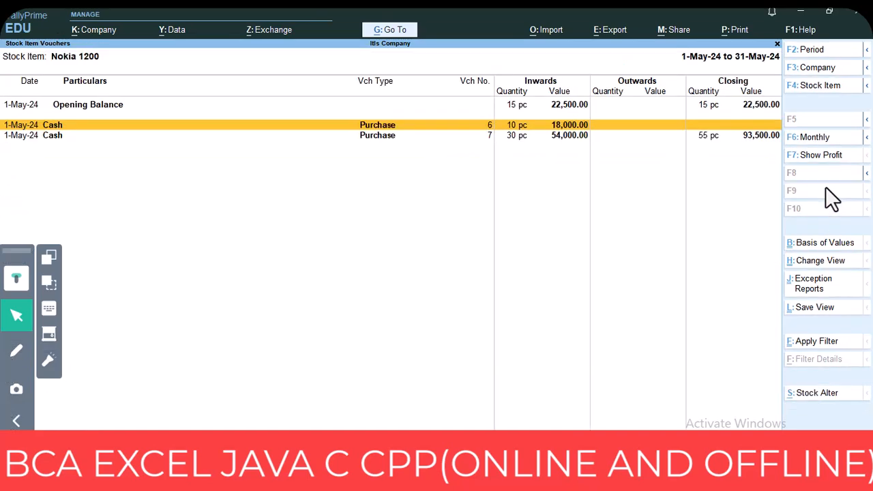
- Mark the two May purchase entries of Nokia 1200 with the on-screen pen and return to the Gateway of Tally
click(17, 350)
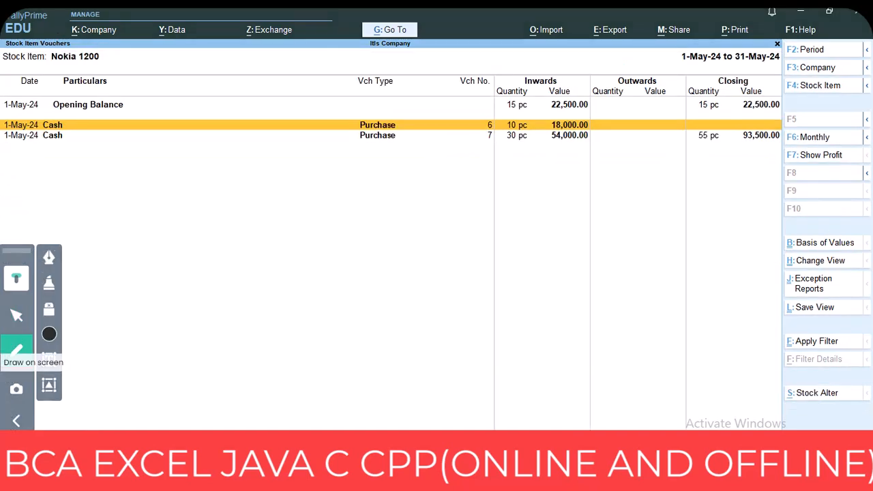
drag(336, 119, 372, 118)
drag(487, 119, 515, 121)
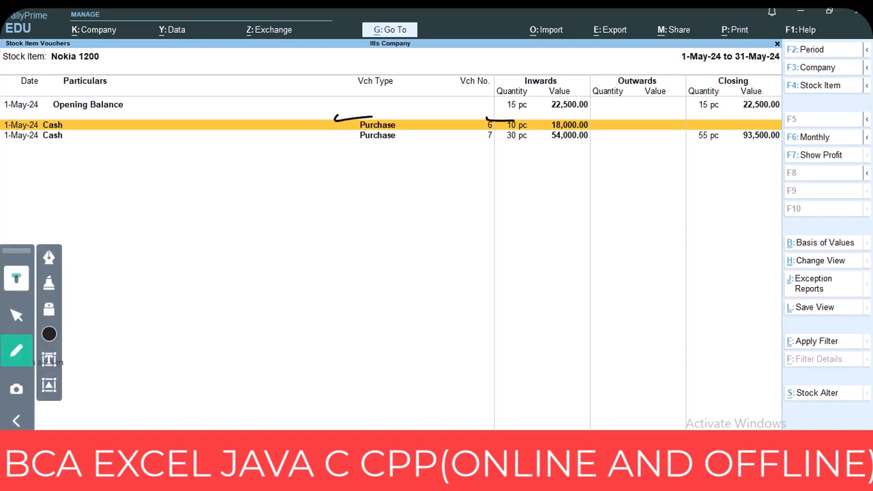
drag(347, 140, 393, 144)
key(Escape)
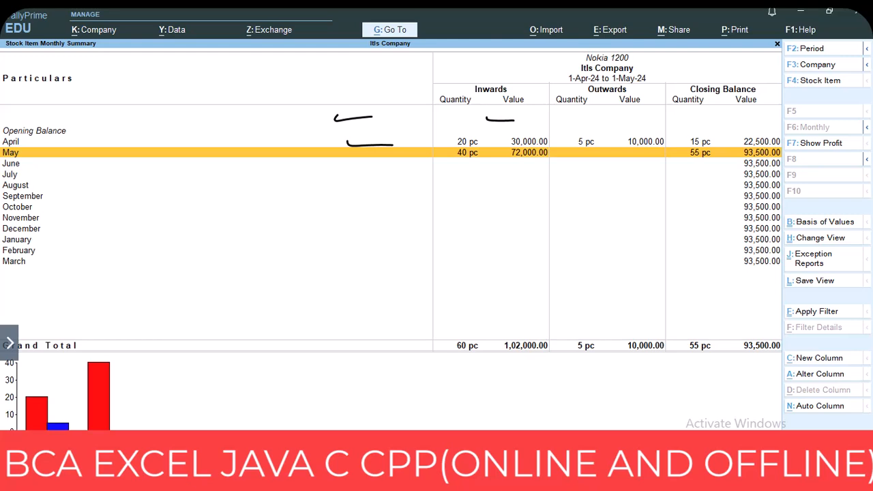
key(Escape)
key(Escape)
key(Escape)
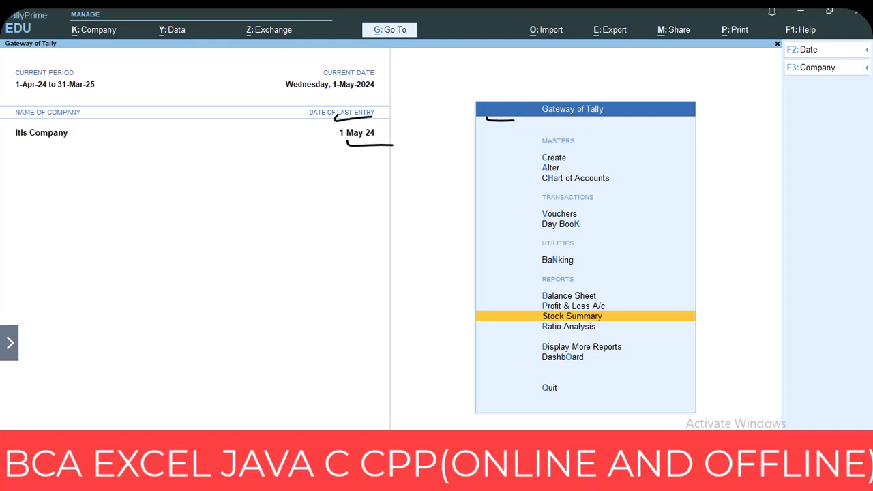
- Open the Purchase Bills Pending report from the Statements of Inventory to check for unbilled receipts
key(Down)
key(Down)
key(Return)
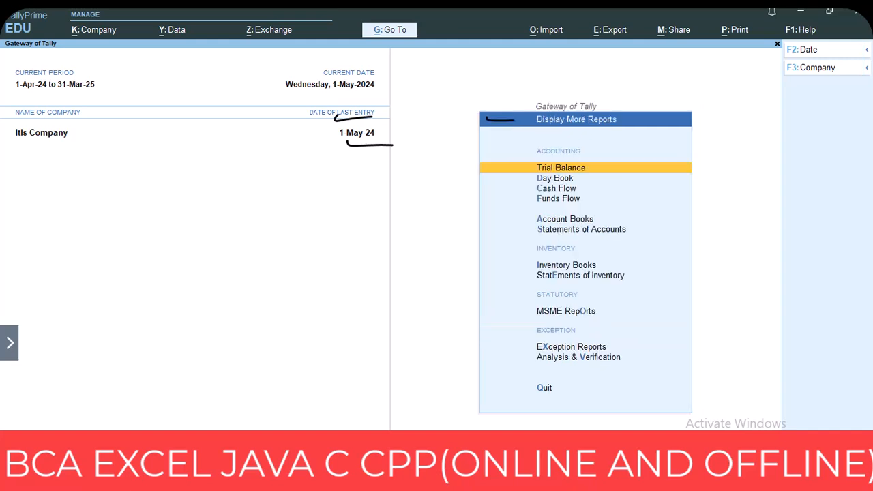
key(Down)
key(Down)
key(Down)
key(Down)
key(Down)
key(Down)
key(Down)
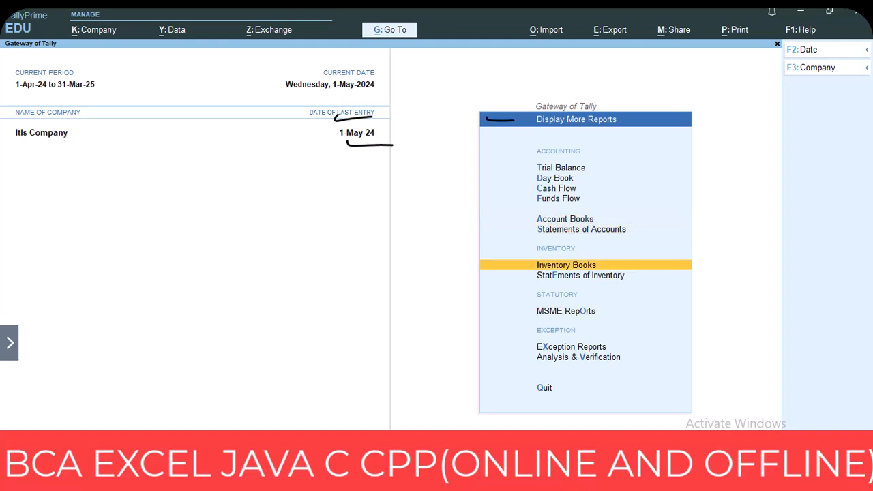
key(Return)
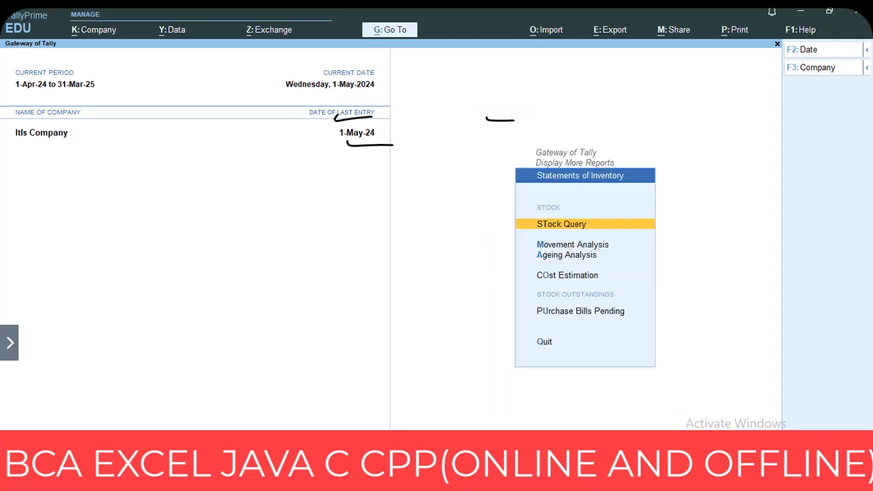
key(Down)
key(Down)
key(Down)
key(Down)
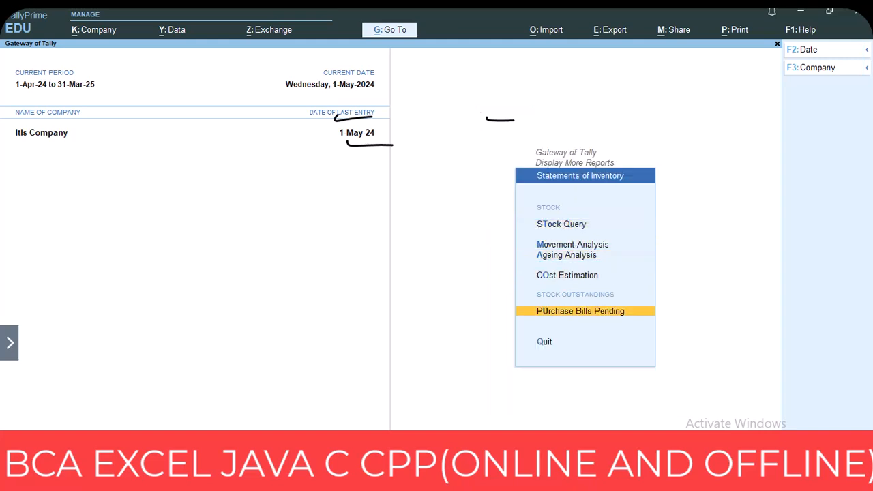
key(Return)
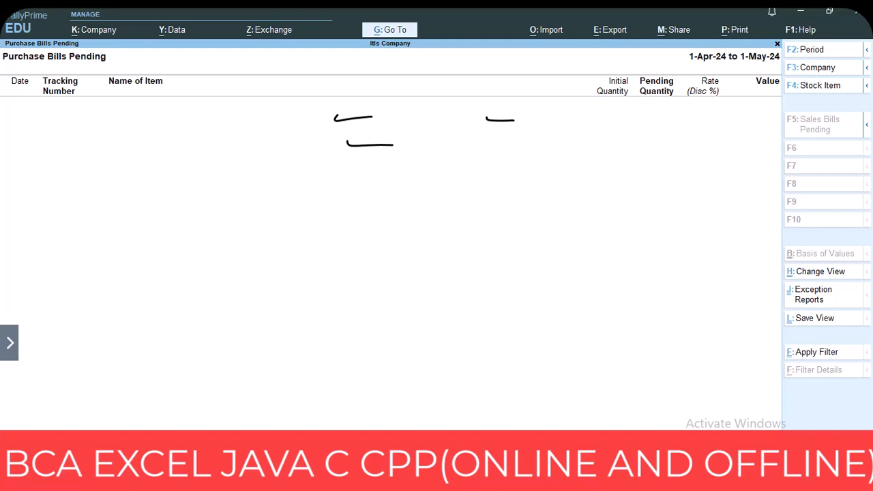
- Close the Purchase Bills Pending report, remove the pen marks by restoring mouse mode, and return to the Gateway of Tally
click(10, 343)
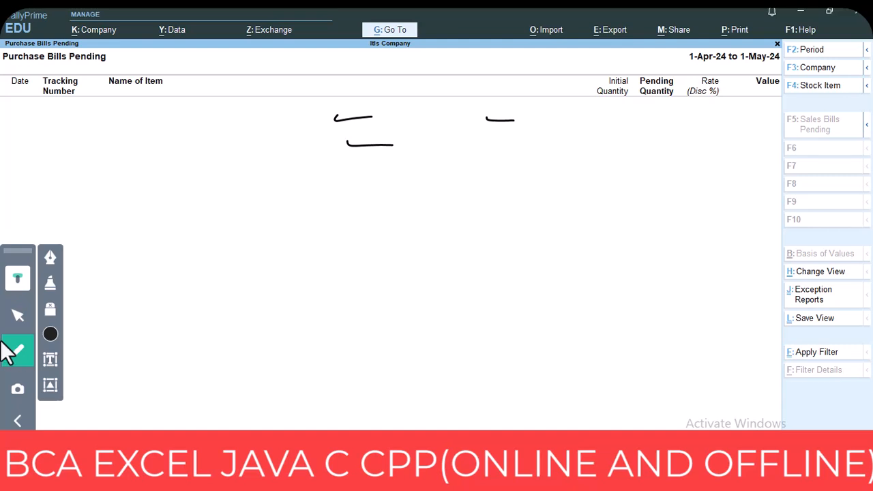
key(Escape)
key(Escape)
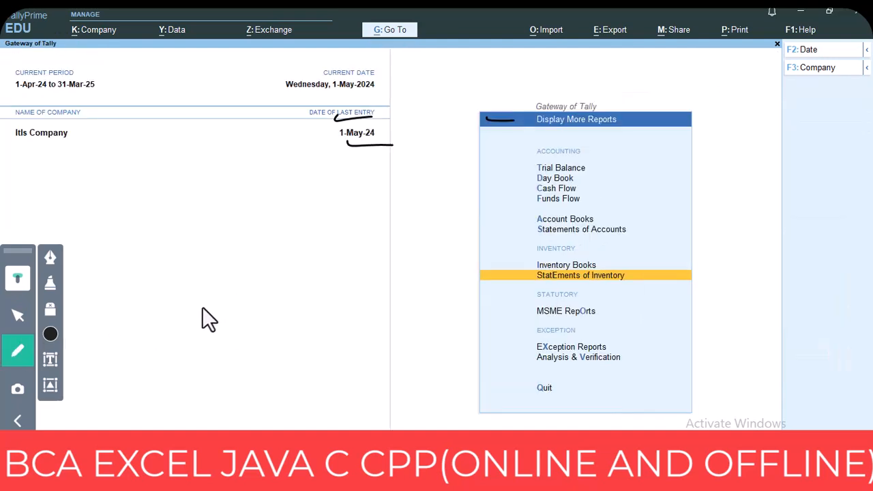
click(18, 315)
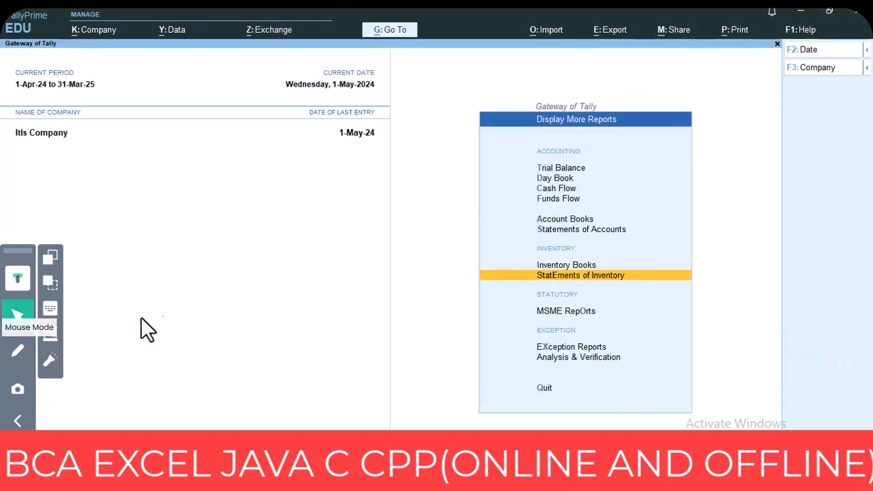
key(Escape)
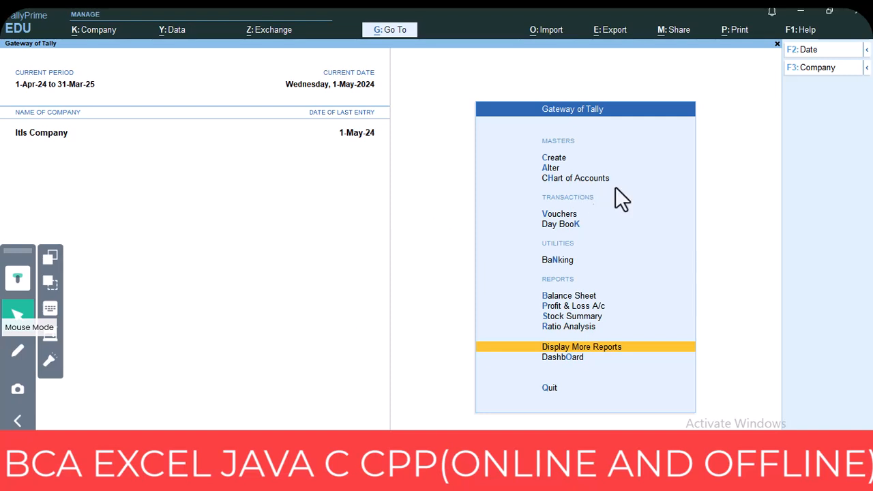
- Start a new Purchase voucher with an empty supplier invoice number and Cash as the party account
click(551, 215)
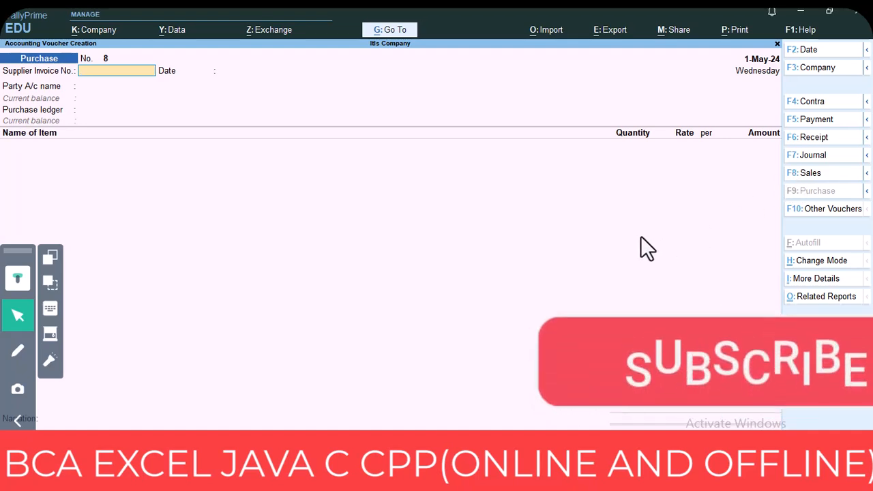
key(Return)
key(Return)
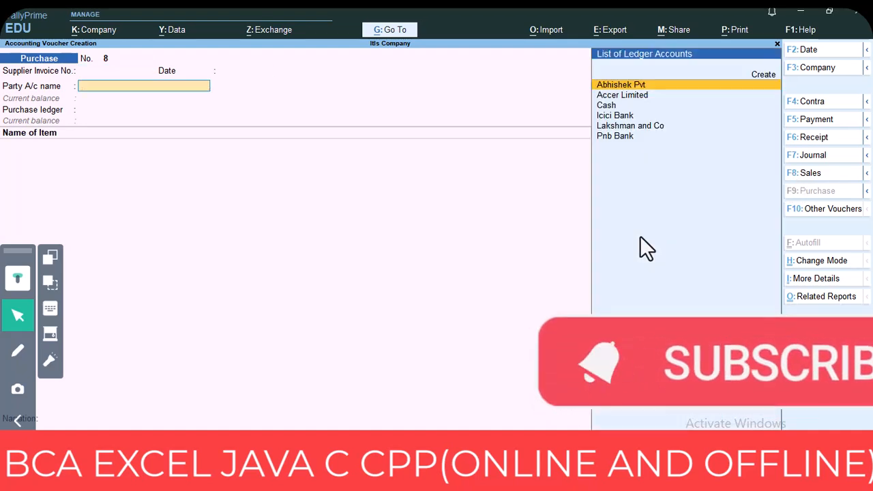
key(Down)
key(Down)
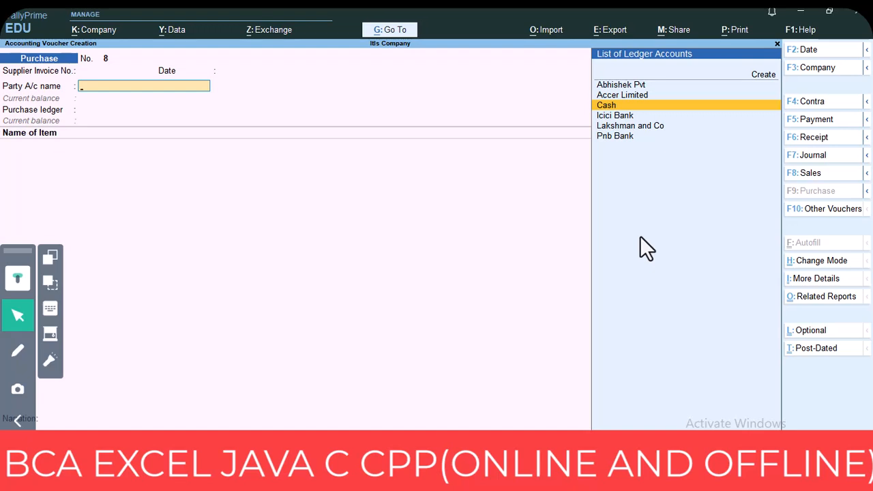
key(Return)
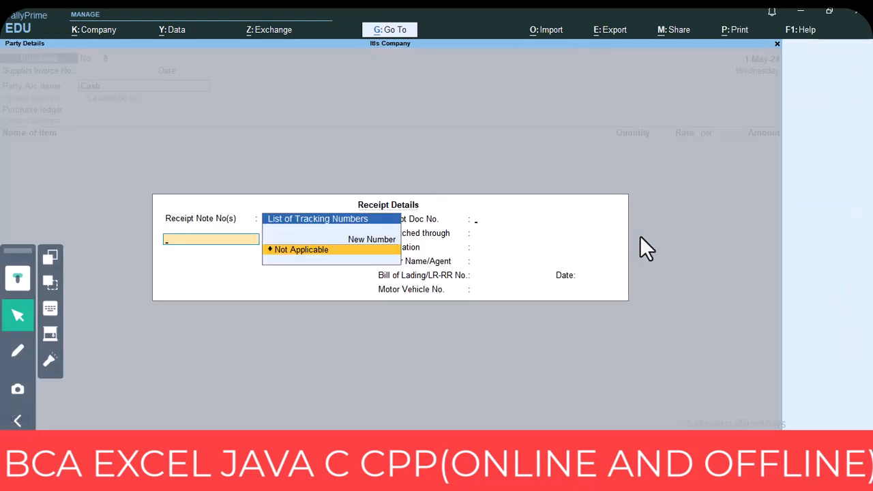
- Keep the Receipt Note number as Not Applicable and accept the remaining receipt details empty
key(Return)
key(Return)
key(Return)
key(Return)
key(Return)
key(Return)
key(Return)
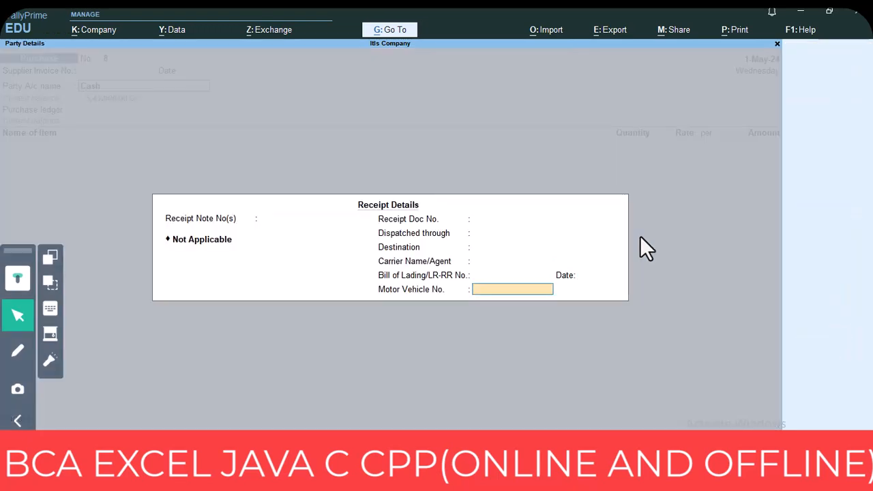
key(Return)
- Accept the Cash party details with an empty address and choose Purchase as the purchase ledger
key(Return)
key(Return)
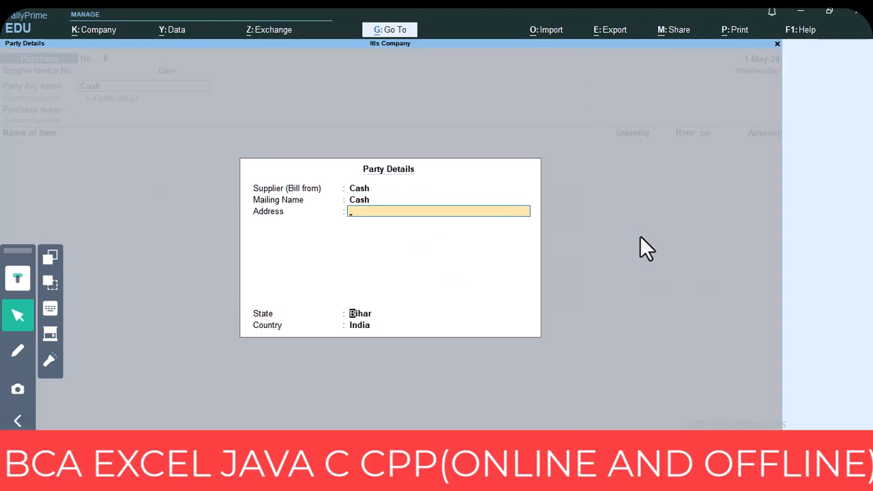
key(Return)
key(Return)
key(Return)
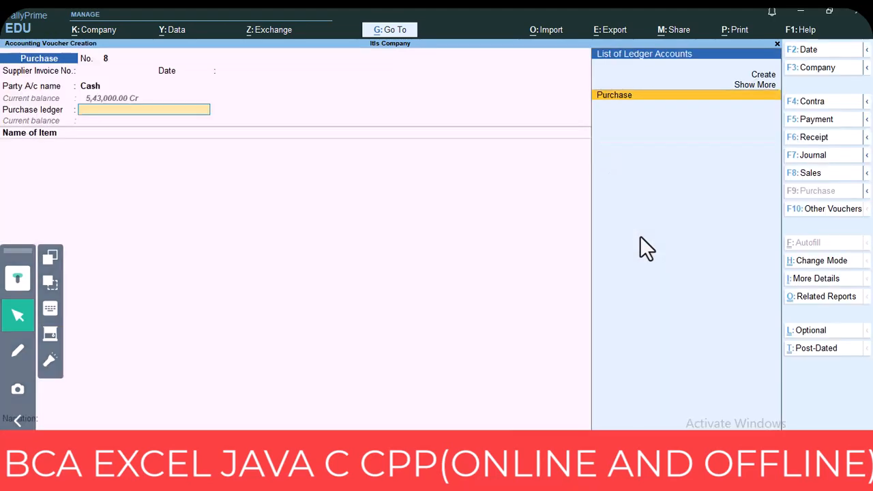
key(Return)
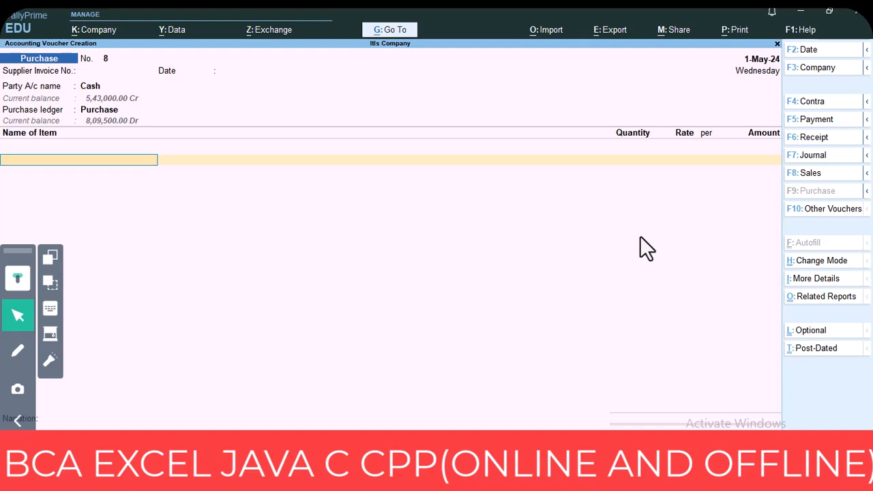
- Add the stock item Nokia 1200 and give its allocation the new tracking number 1
text(N)
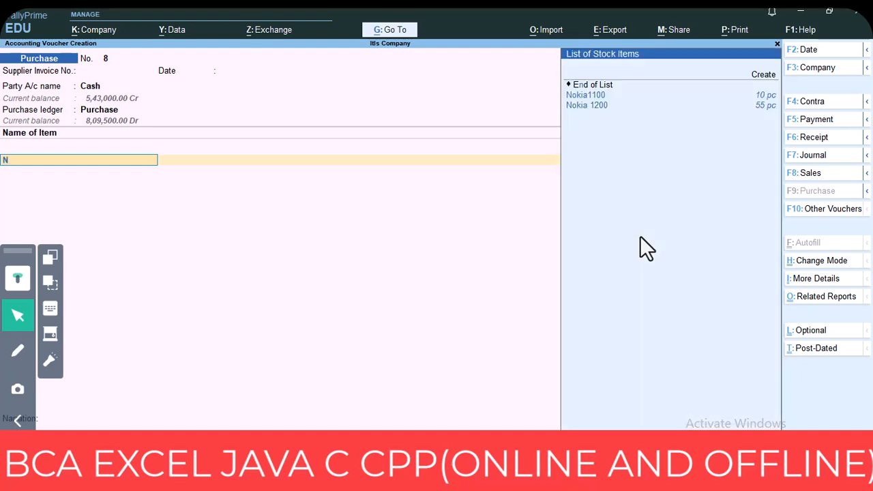
key(Down)
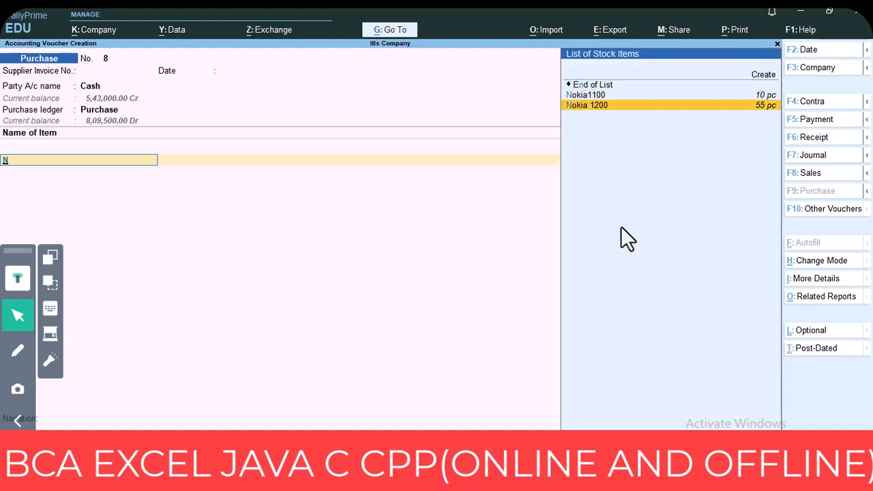
key(Return)
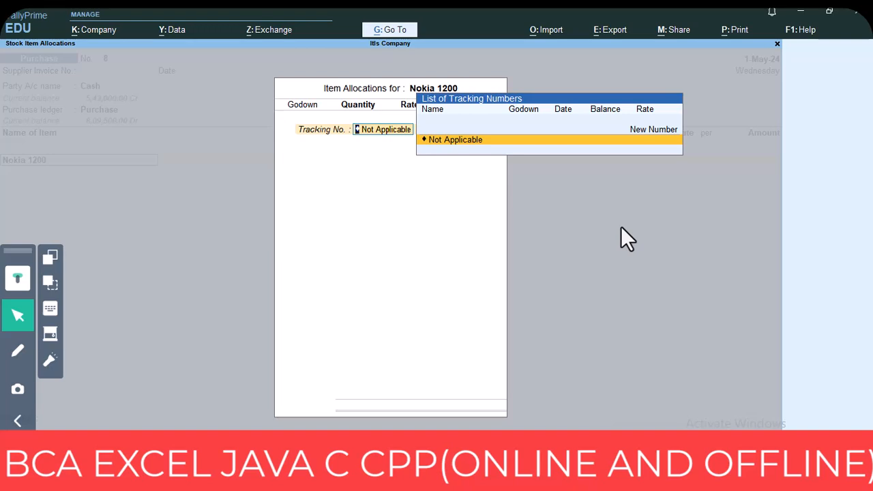
key(Up)
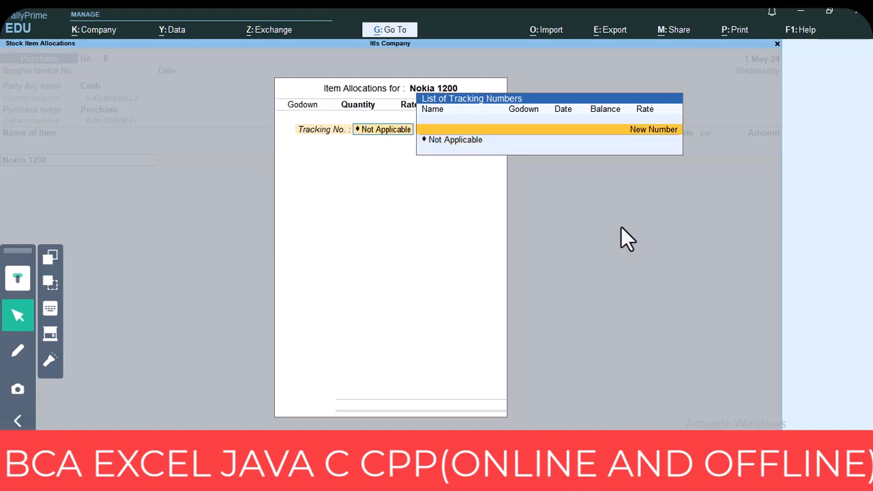
key(Return)
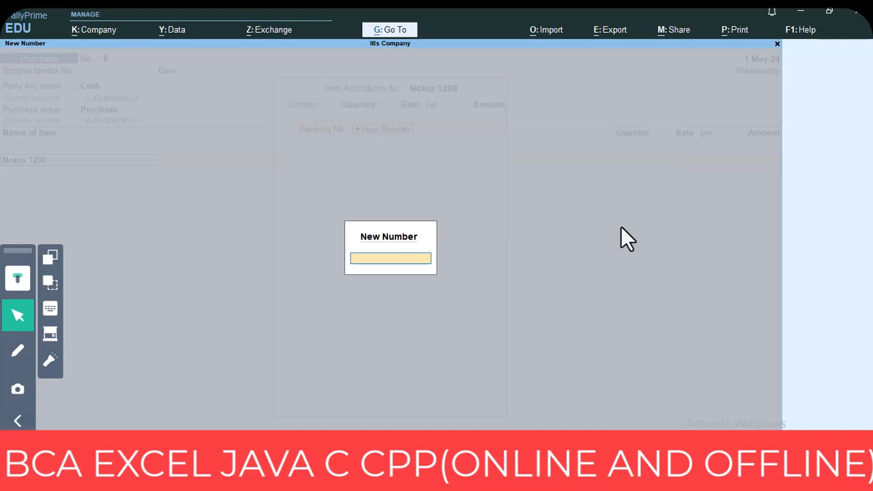
text(1)
key(Return)
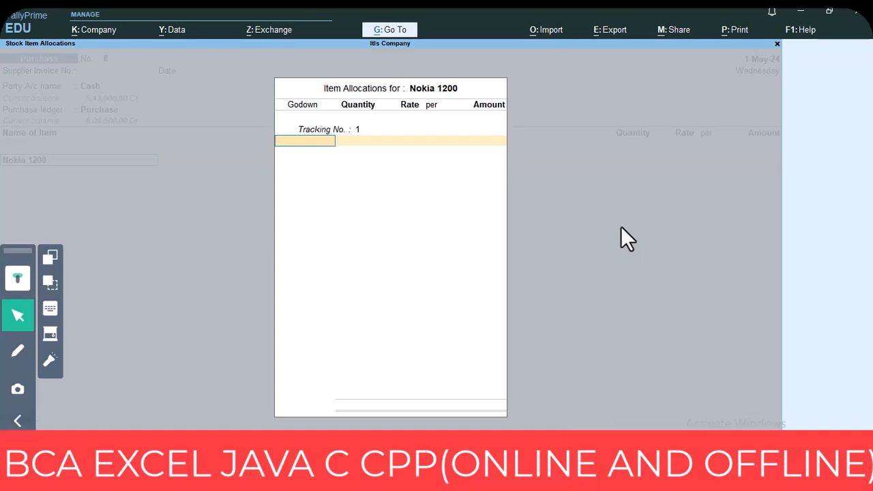
- Allocate 40 pc of Nokia 1200 to godown Dav at 1,800.00 per pc and complete the item allocation
text(D)
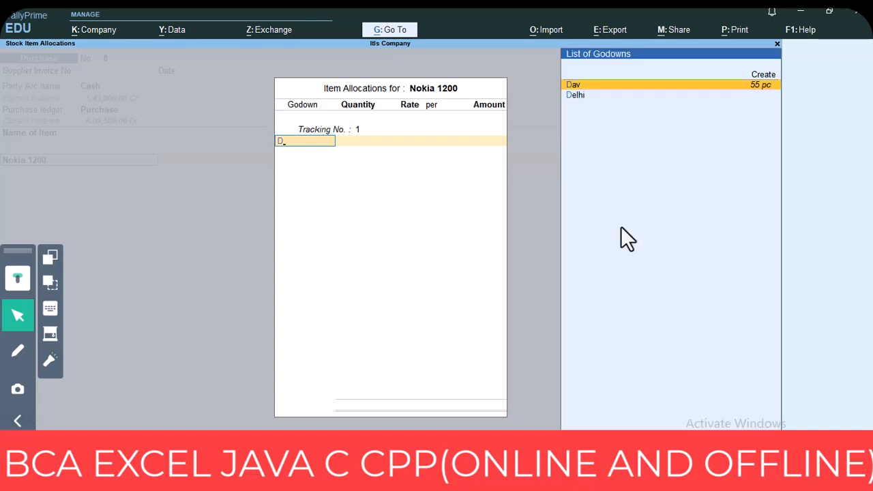
key(Return)
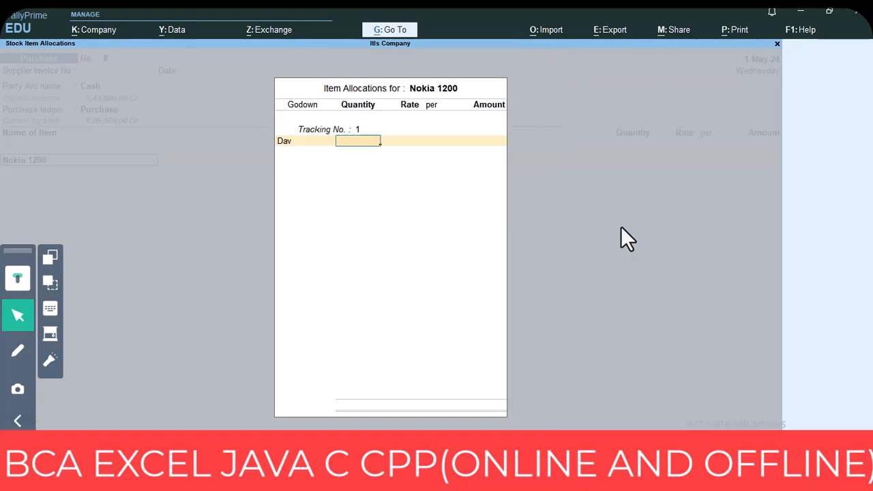
text(40)
key(Return)
key(Return)
key(Return)
key(Return)
key(Return)
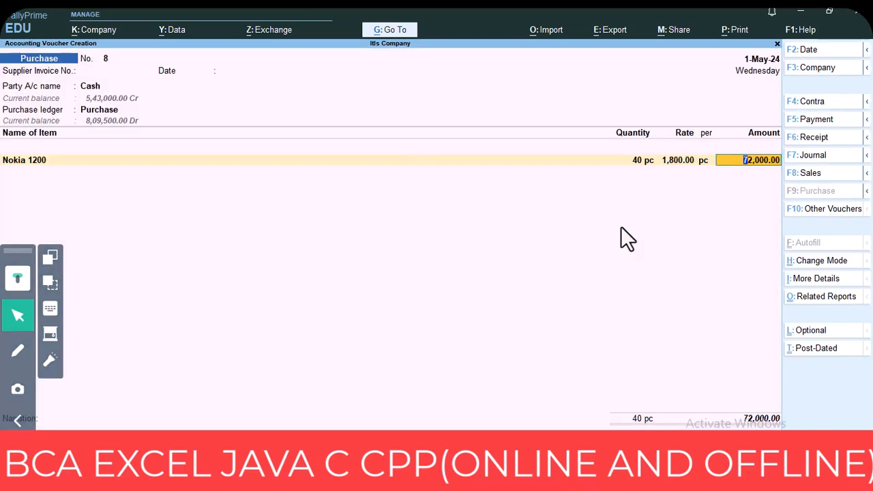
- End the item list, save the 40 pc Nokia 1200 purchase with an empty narration and return to the Gateway of Tally
key(Return)
key(Return)
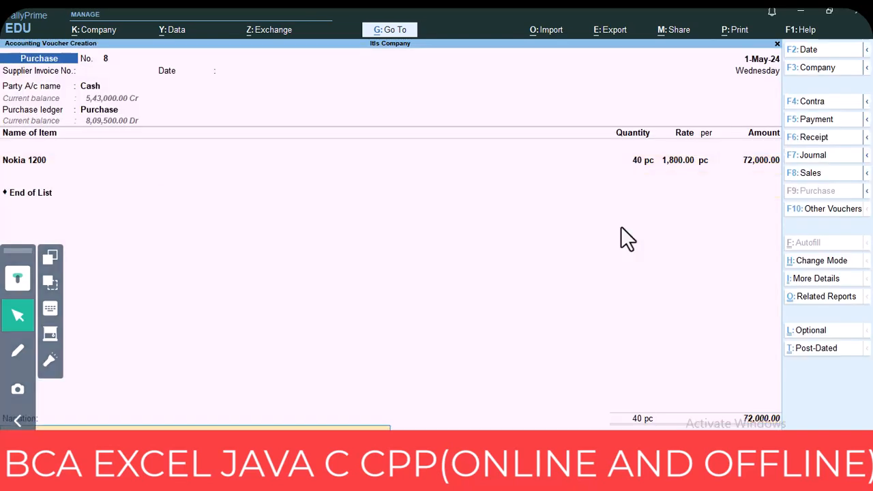
key(Return)
key(Return)
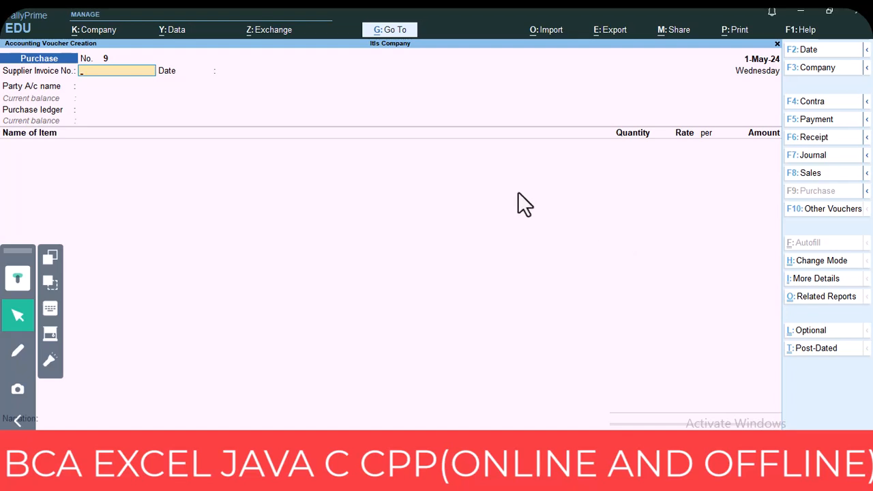
key(Escape)
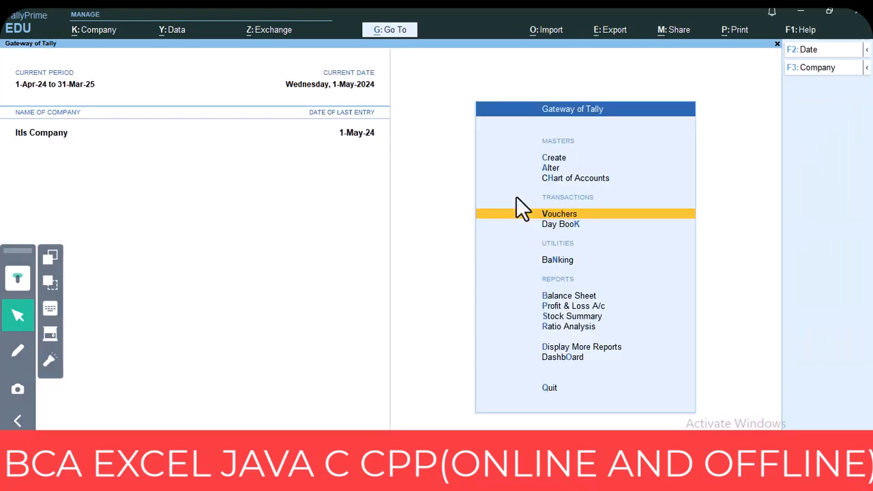
- Review the Purchase Bills Pending report under Statements of Inventory and return to the Gateway of Tally
click(576, 347)
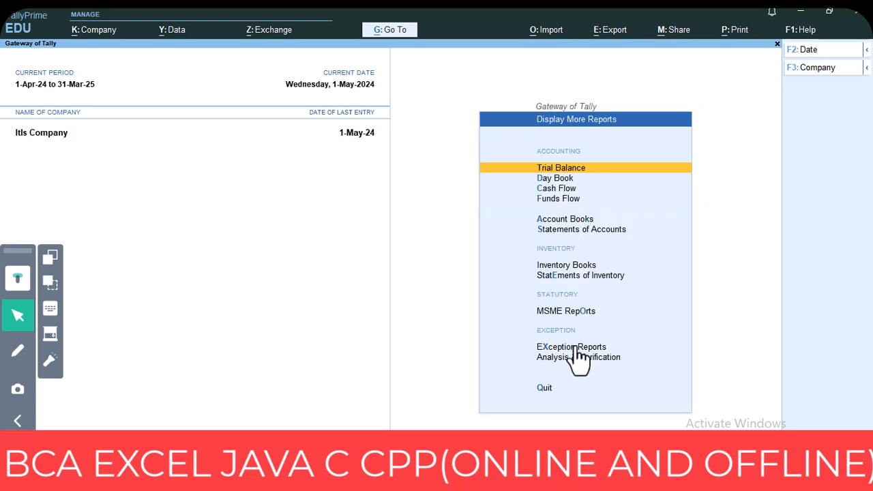
click(556, 281)
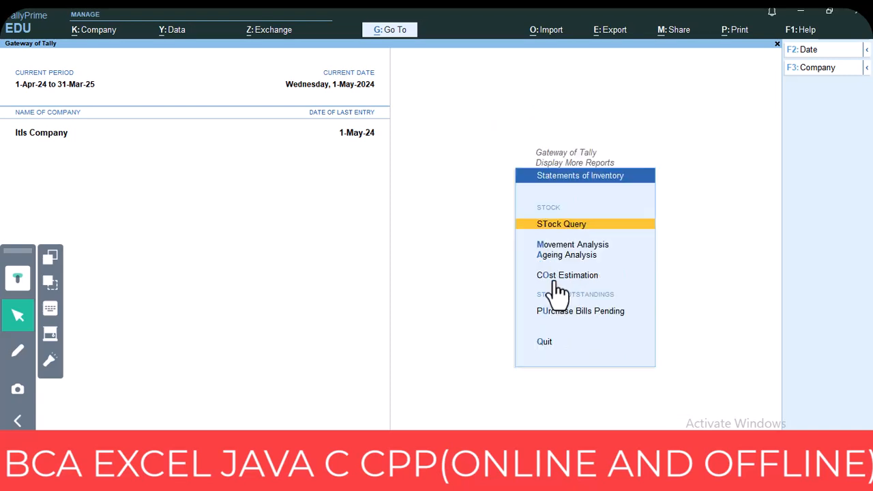
click(559, 311)
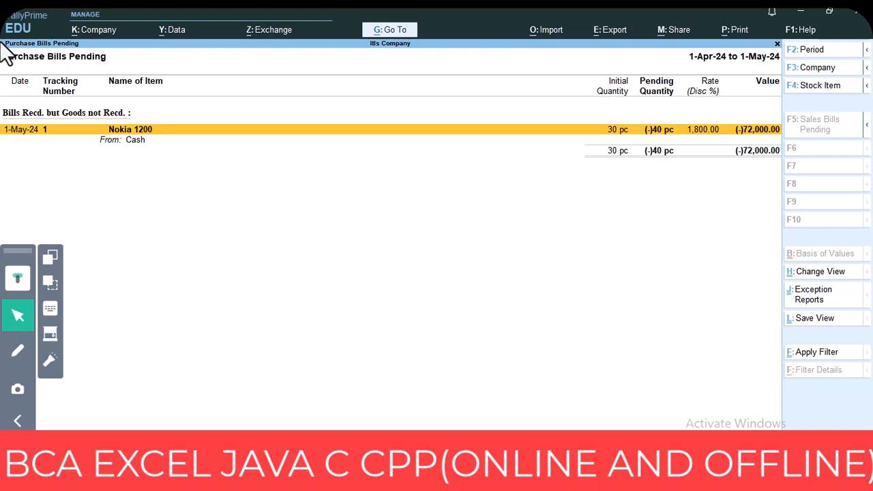
key(Escape)
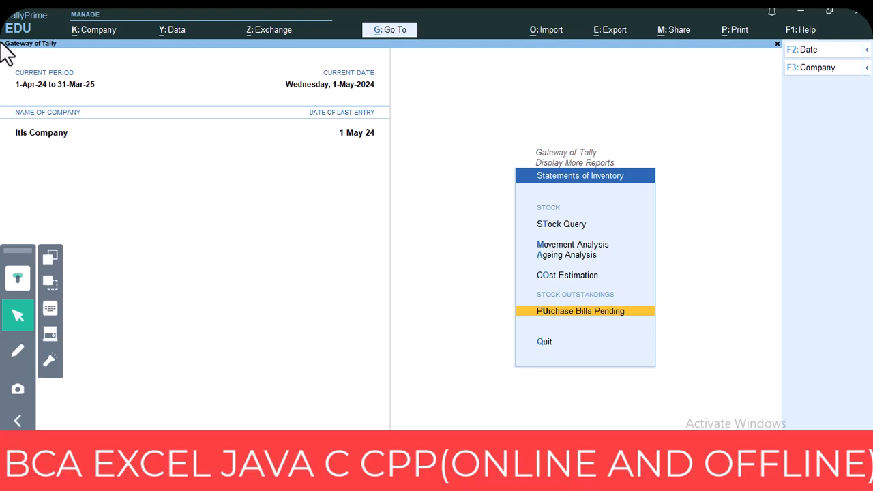
key(Escape)
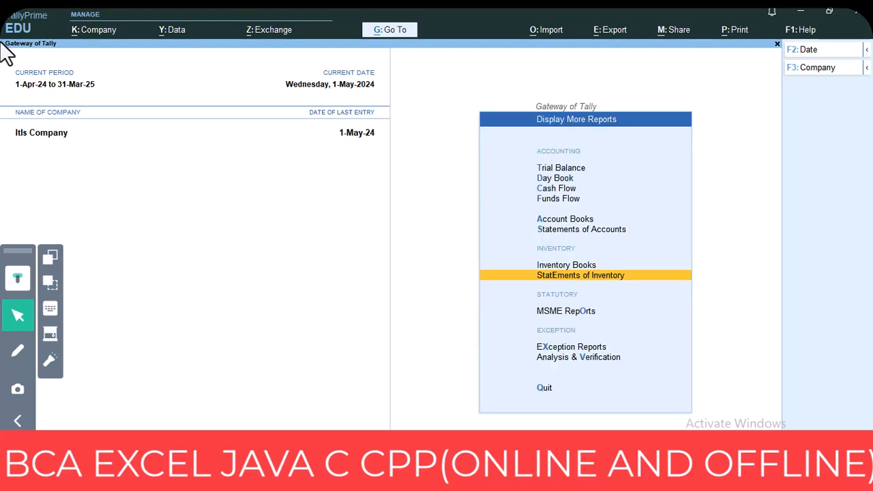
key(Escape)
- Look up the May vouchers of Nokia 1200 through the Nokia group in the Stock Summary
key(Up)
key(Up)
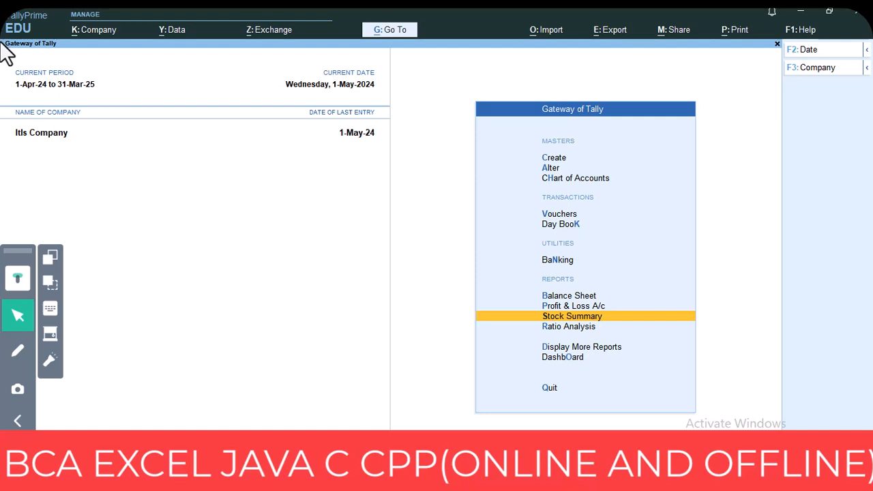
key(Return)
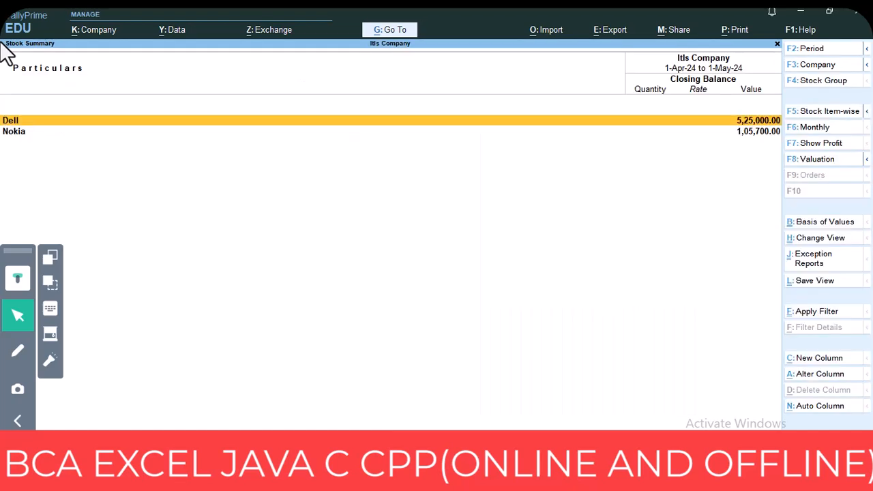
key(Down)
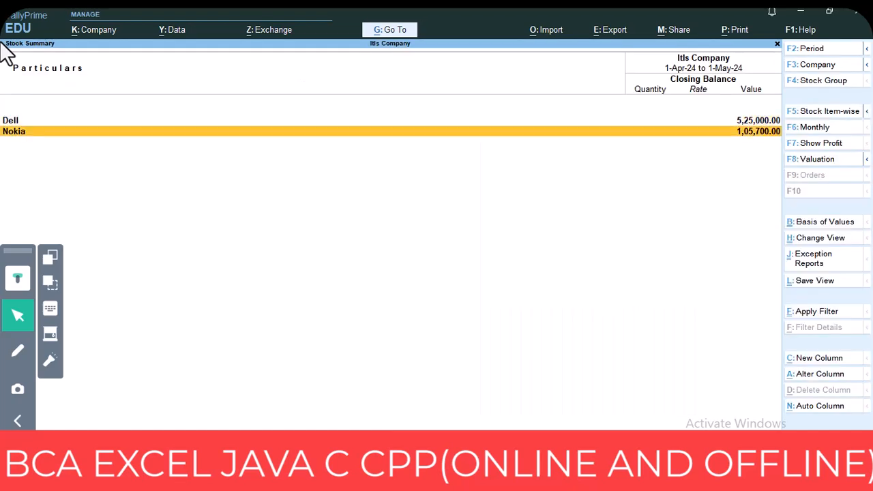
key(Return)
key(Down)
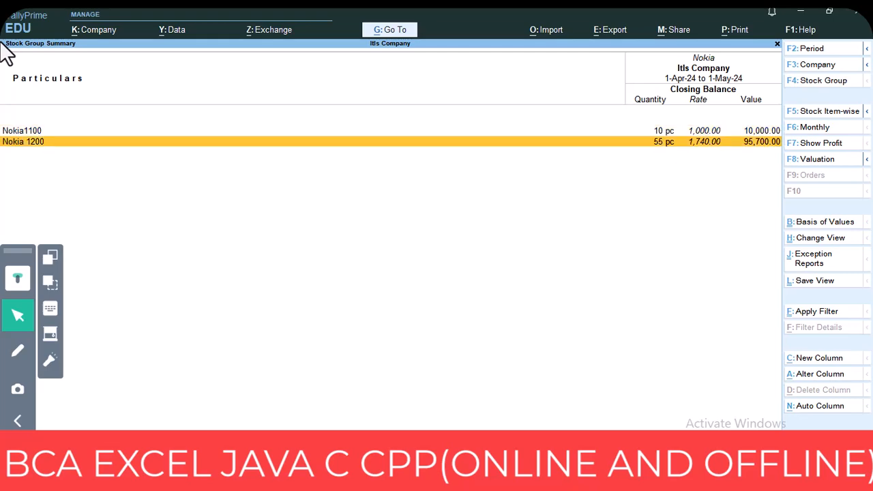
key(Return)
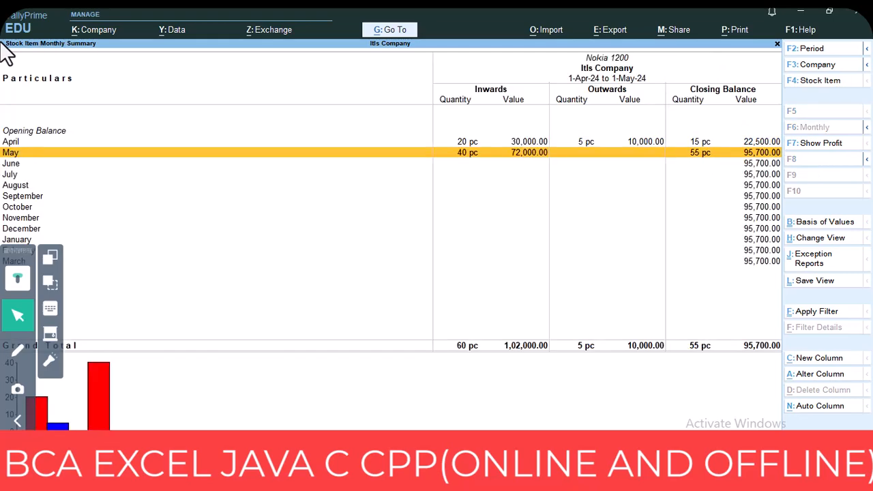
key(Return)
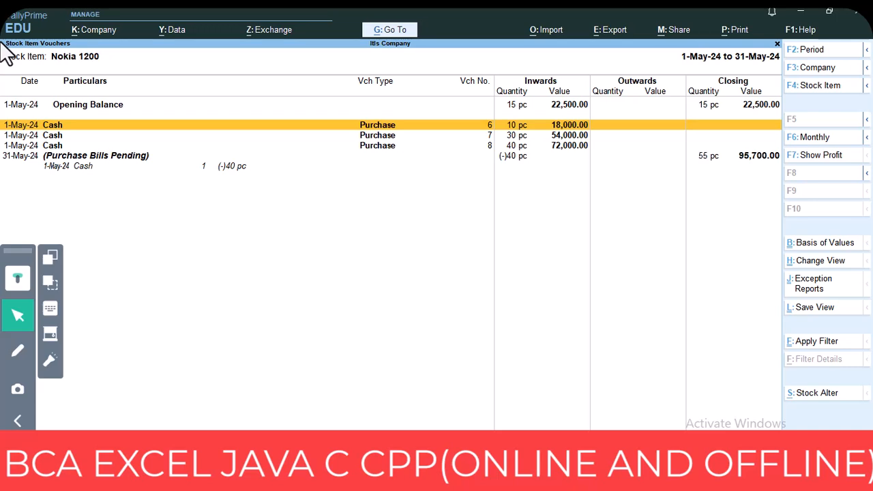
- Circle the pending purchase bill quantity among the Nokia 1200 vouchers with the screen pen and return to the Gateway of Tally
click(17, 351)
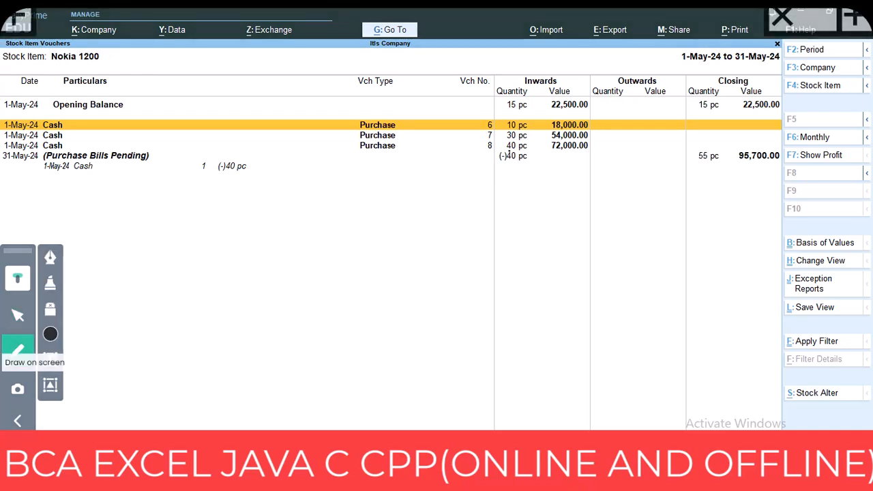
drag(522, 177, 513, 152)
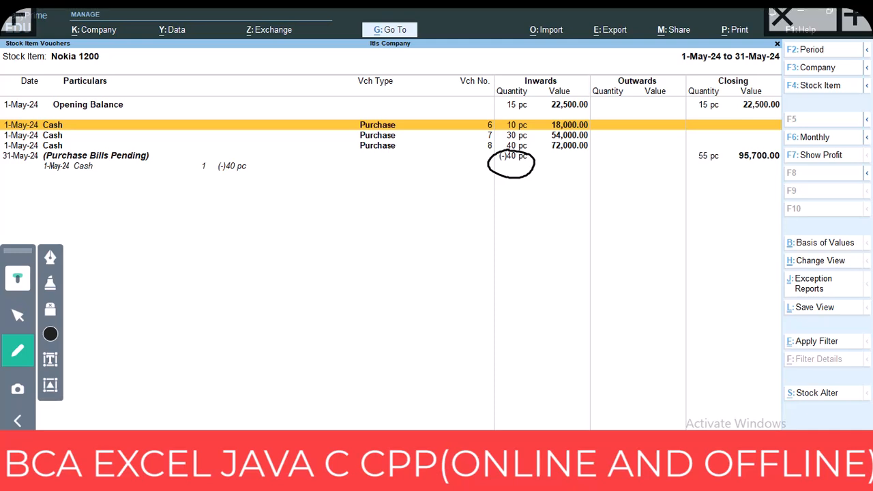
key(Escape)
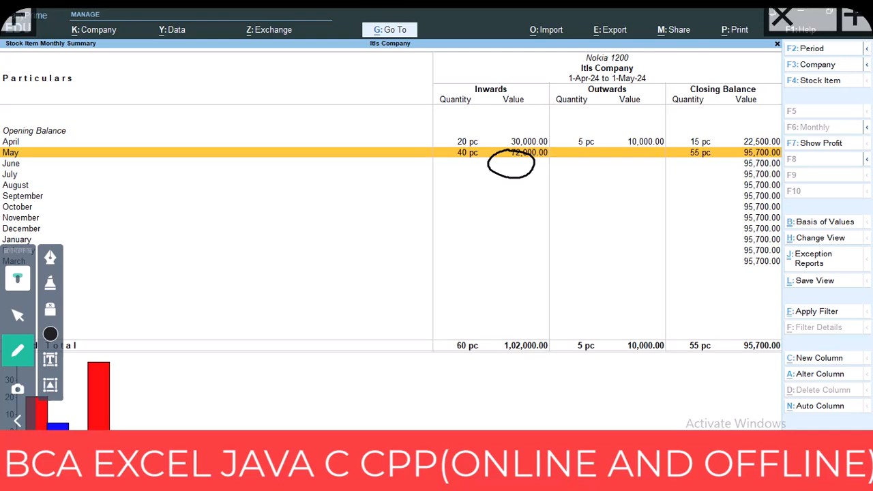
click(18, 315)
key(Escape)
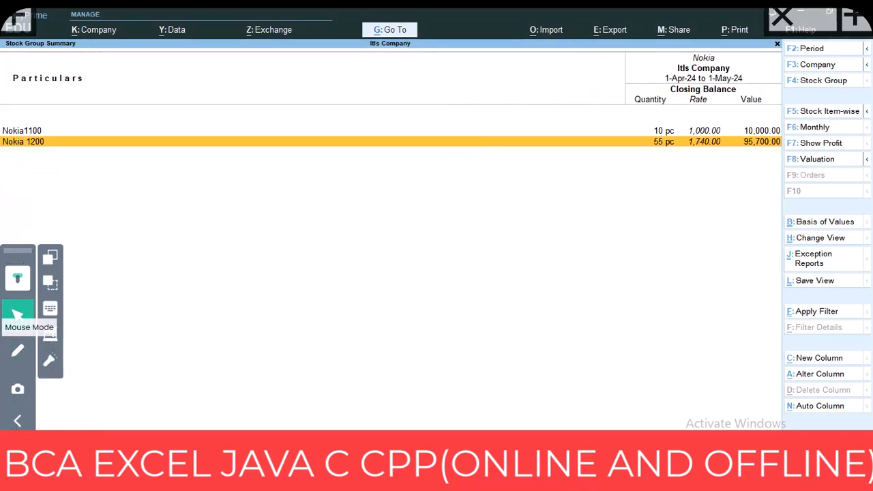
key(Escape)
key(Escape)
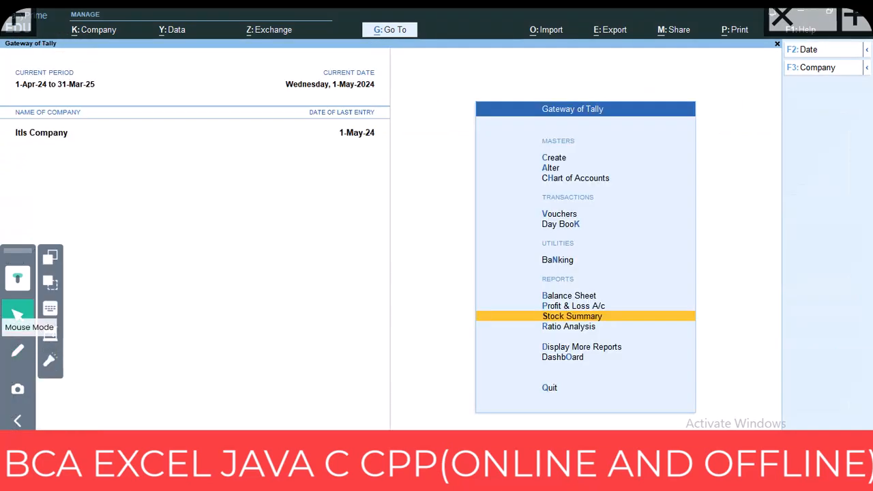
key(Escape)
key(n)
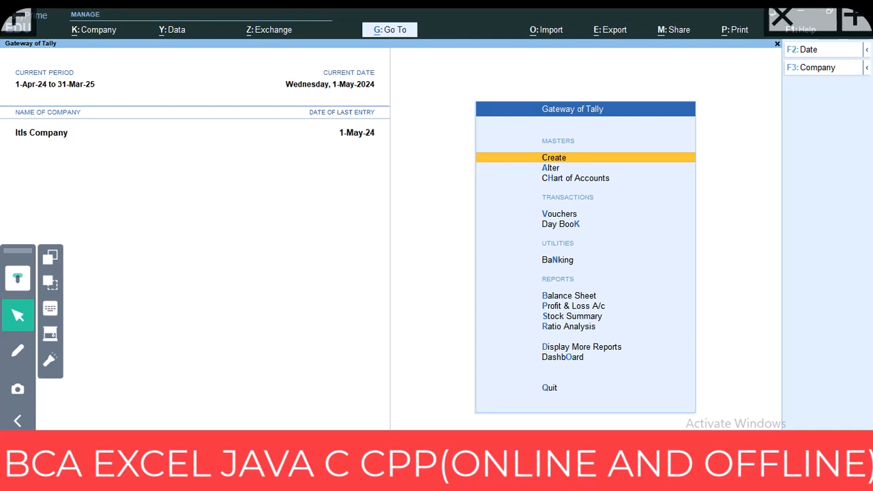
- Open voucher entry, show the inactive voucher types and change the voucher type to Receipt Note
key(Down)
key(Down)
key(Down)
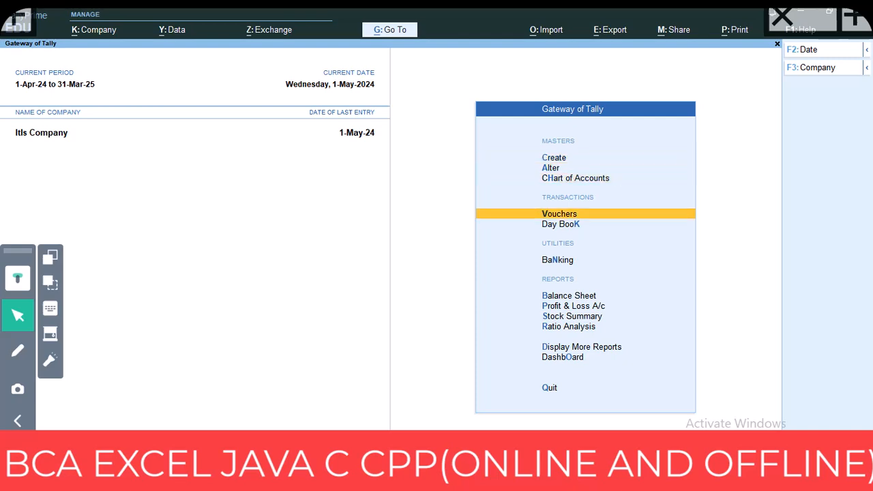
key(Return)
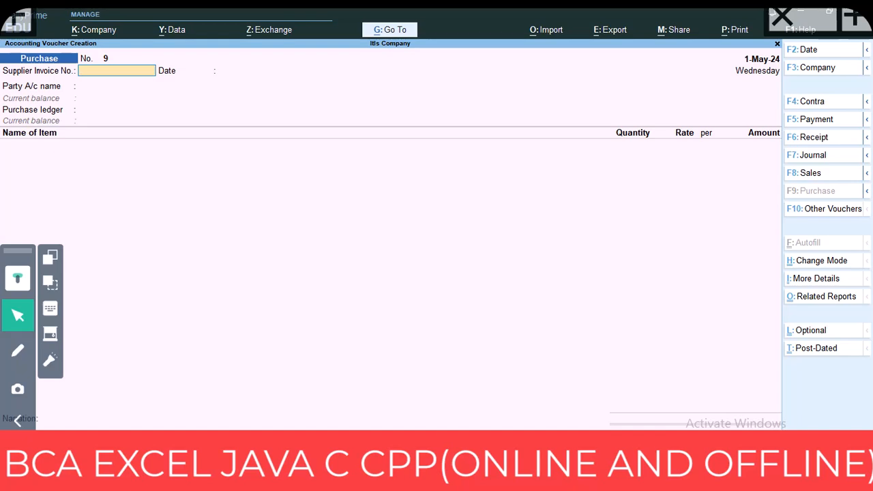
key(Return)
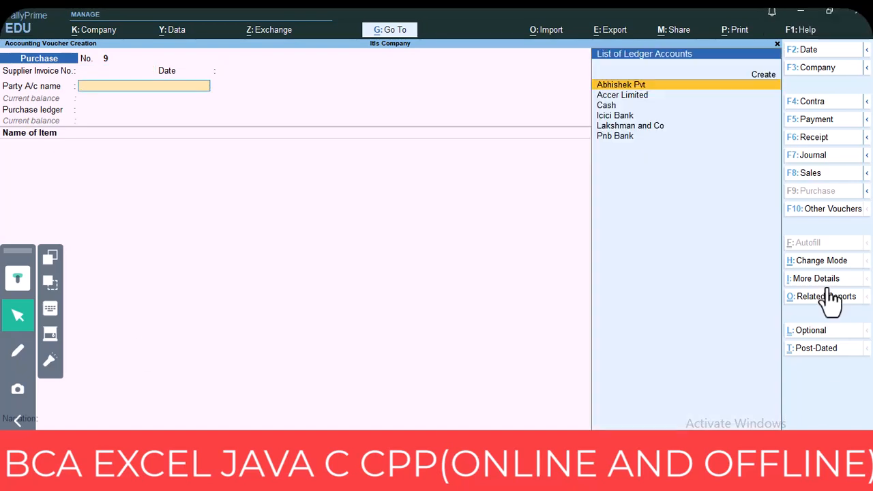
click(835, 210)
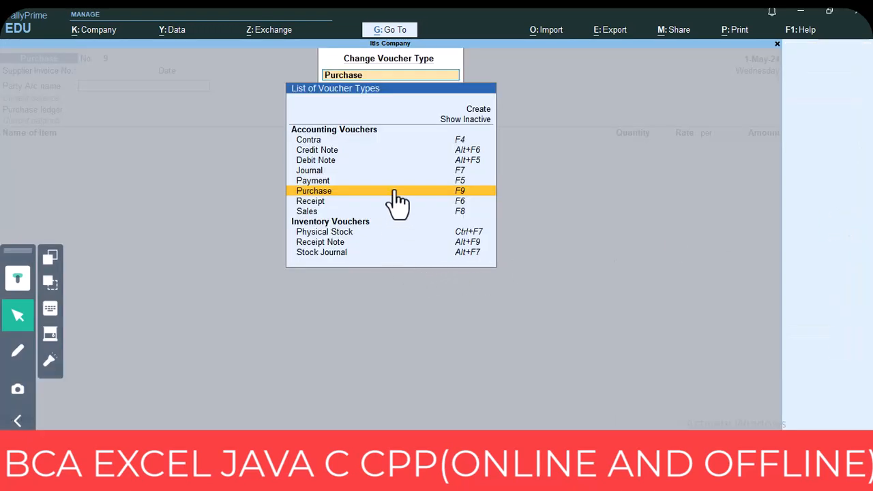
click(468, 120)
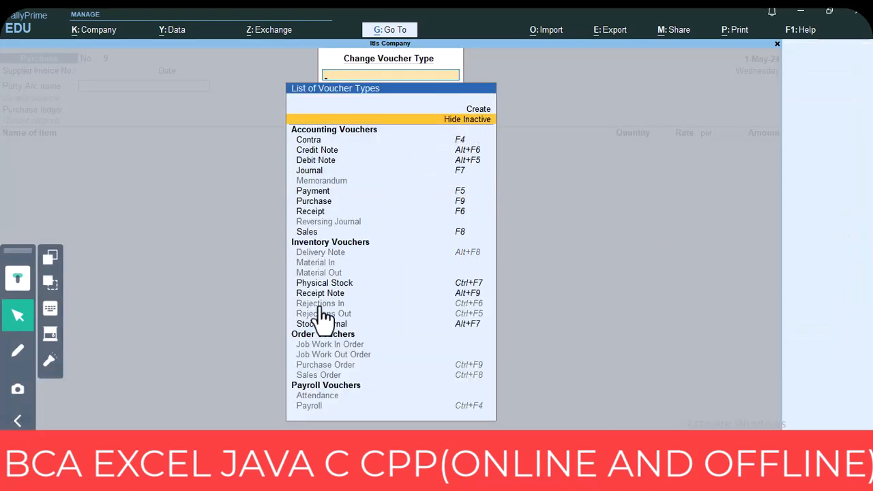
click(318, 294)
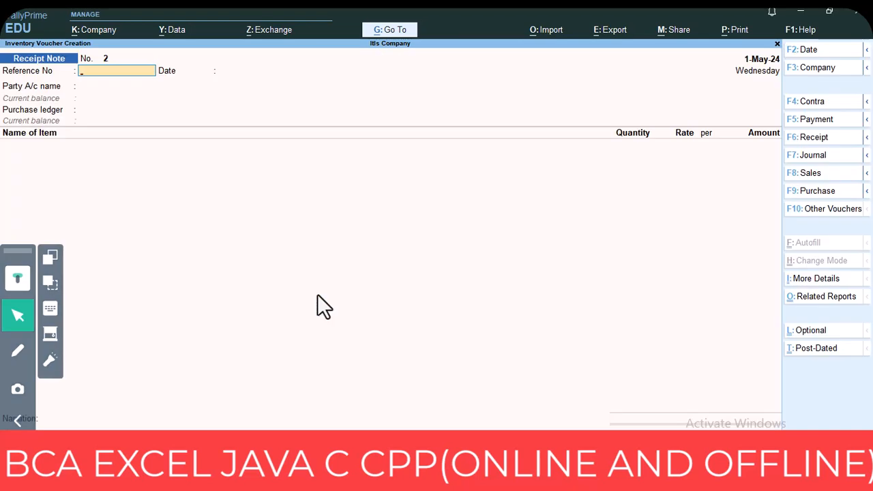
- Leave the receipt note's reference number and date empty and choose Cash as the party account
key(Return)
key(Return)
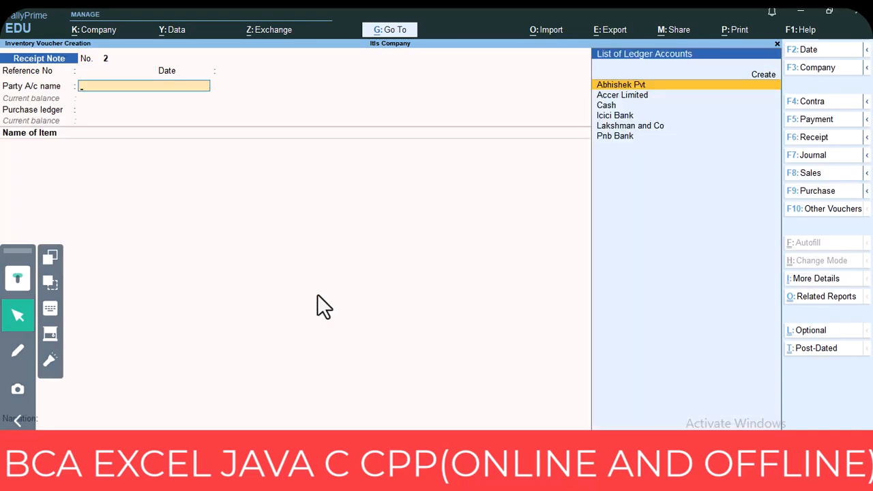
key(Down)
key(Down)
key(Return)
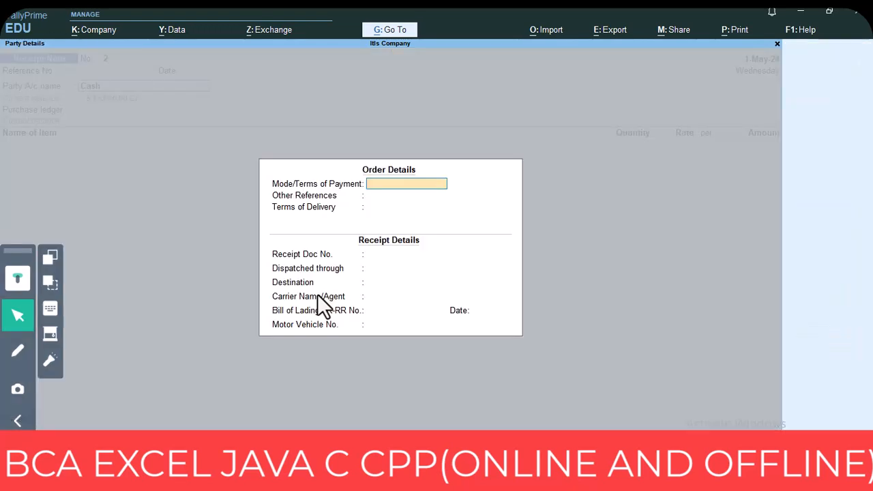
- Accept the order, receipt and party details without entries and set the purchase ledger to Purchase
key(Return)
key(Return)
key(Return)
key(Return)
key(Return)
key(Return)
key(Return)
key(Return)
key(Return)
key(Return)
key(Return)
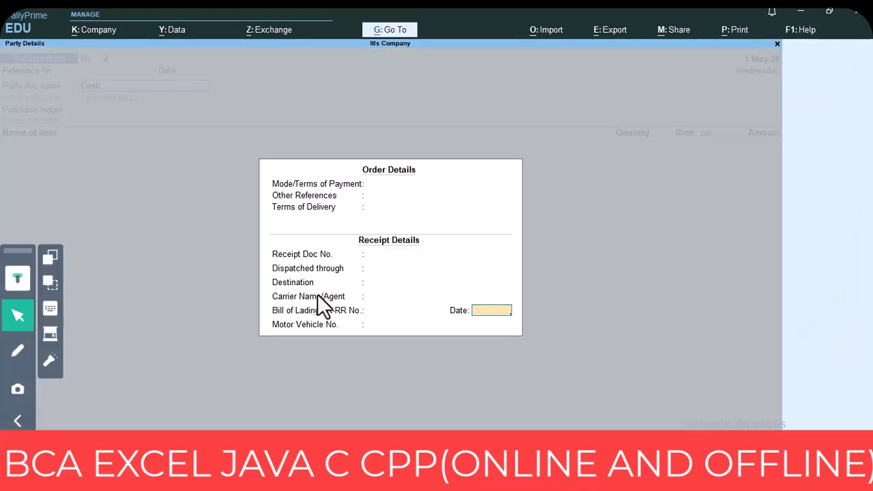
key(Return)
key(Return)
key(Return)
key(Return)
key(Return)
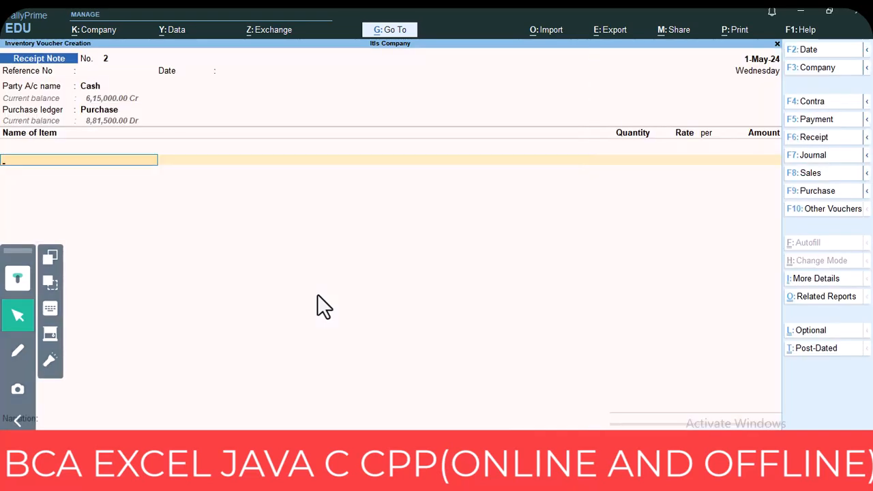
- Add the stock item Nokia 1200 to the receipt note and link its allocation to the existing tracking number 1
text(N)
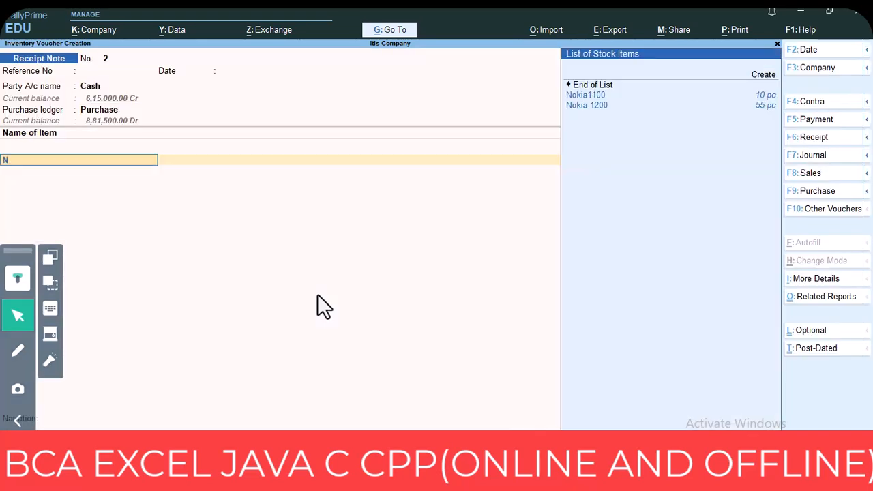
key(Down)
key(Down)
key(Return)
key(Return)
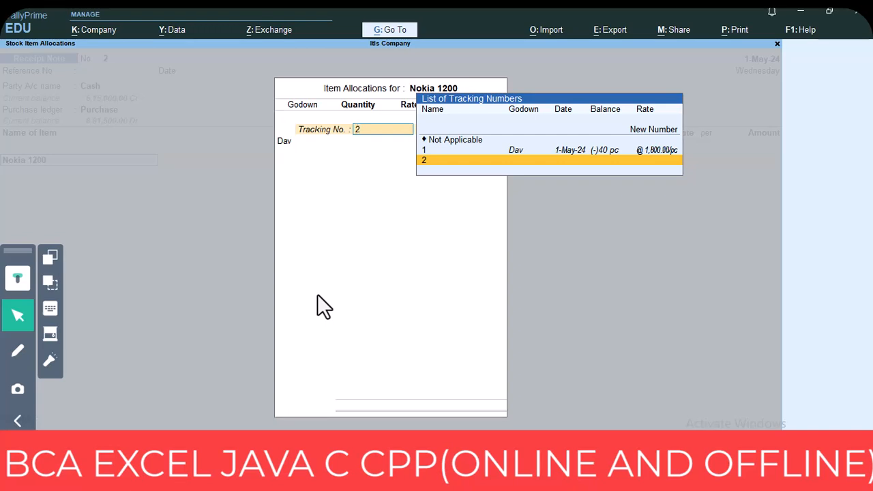
key(Up)
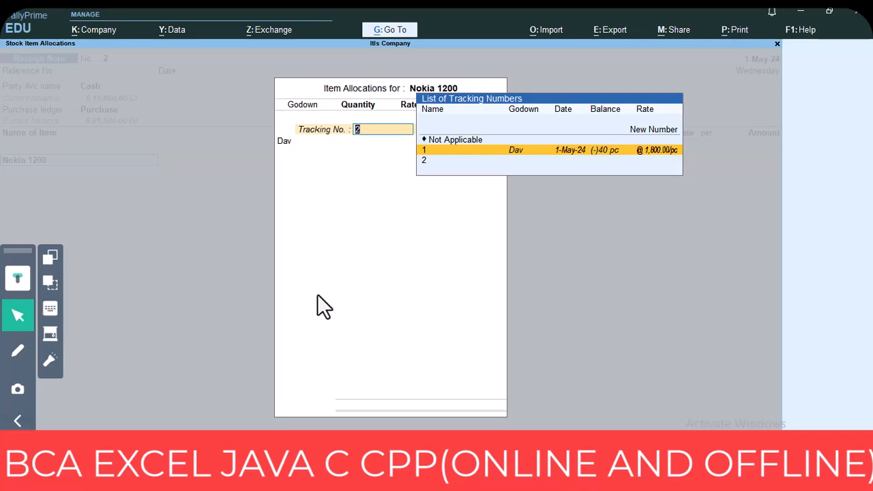
key(Return)
- Accept godown Dav with 40 pc at 1,800.00 per pc and end the tracking number list
key(Return)
key(Return)
key(Return)
key(Return)
key(Return)
key(Return)
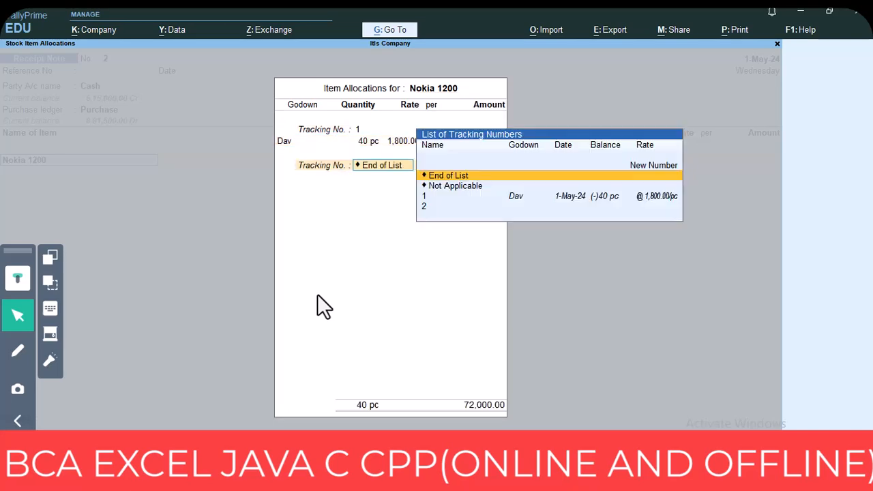
key(Return)
- End the item list, save the 40 pc Nokia 1200 receipt note with an empty narration and return to the Gateway of Tally
key(Return)
key(Return)
key(Return)
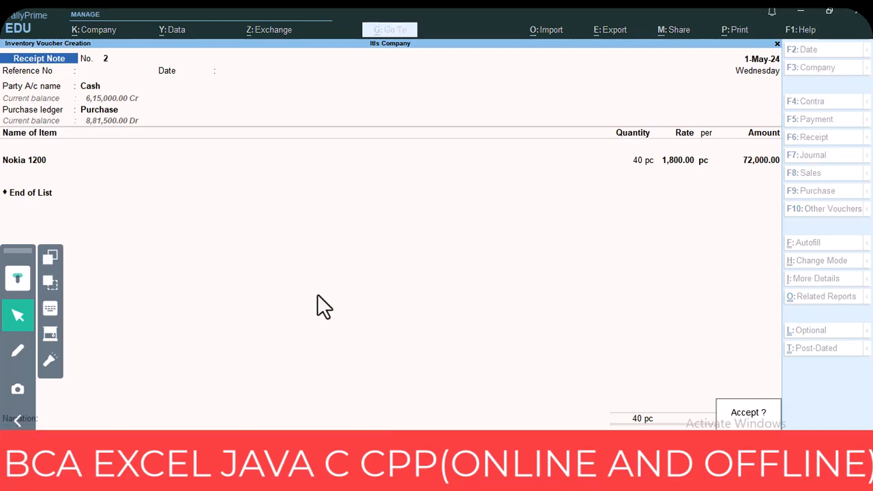
key(Escape)
key(Return)
key(Escape)
key(Escape)
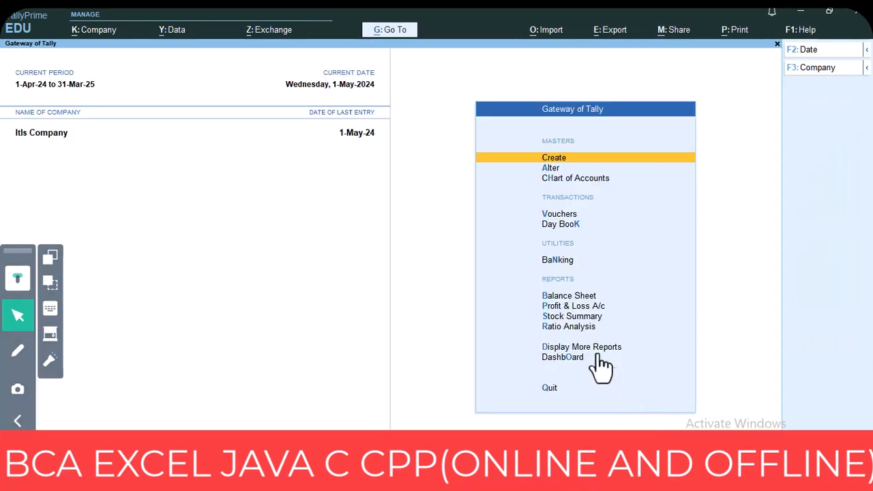
- Check the May vouchers of Nokia 1200 in the Stock Summary against the new receipt note
click(561, 317)
key(Down)
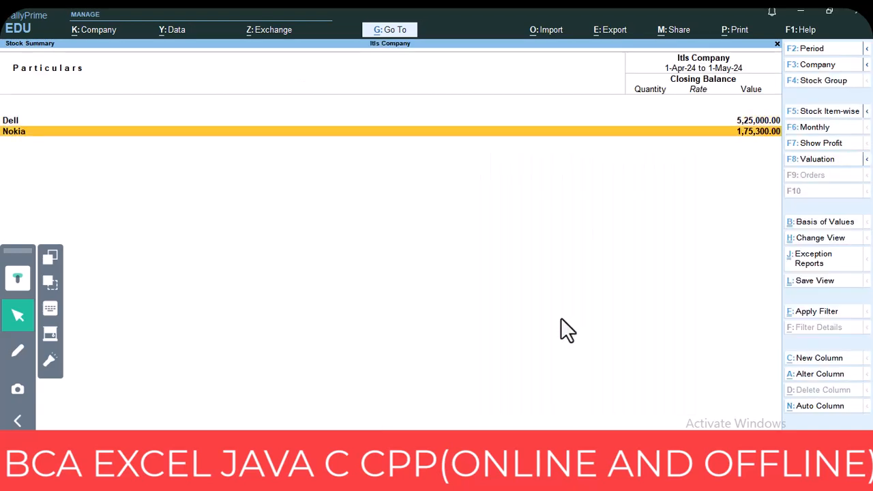
key(Return)
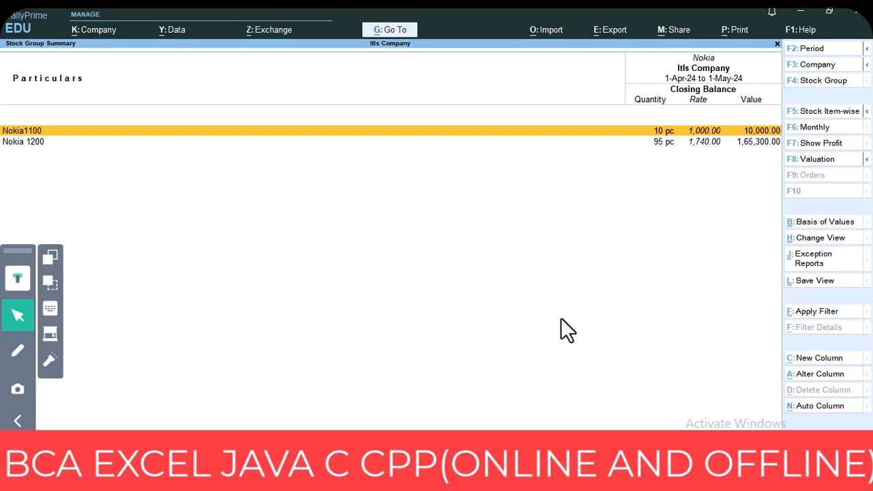
key(Down)
key(Return)
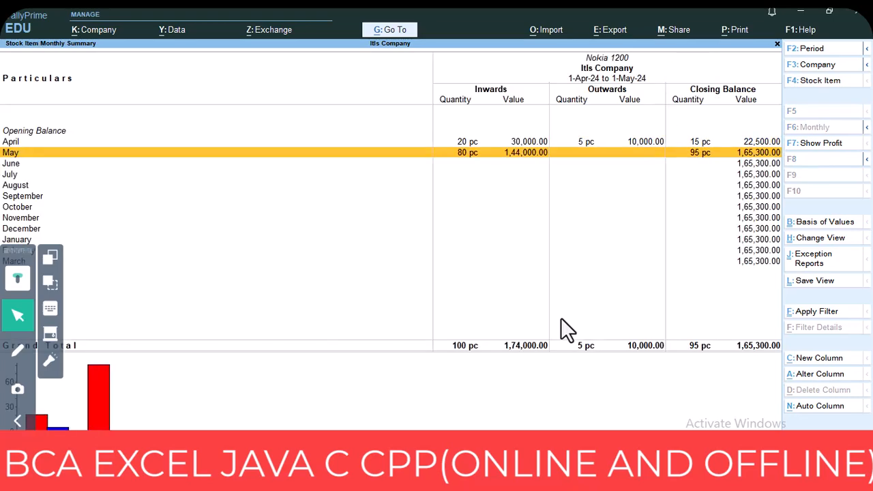
key(Return)
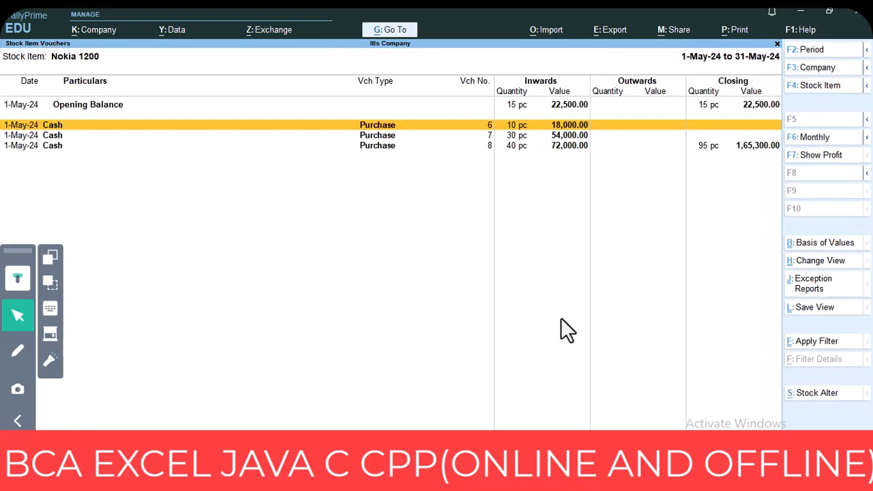